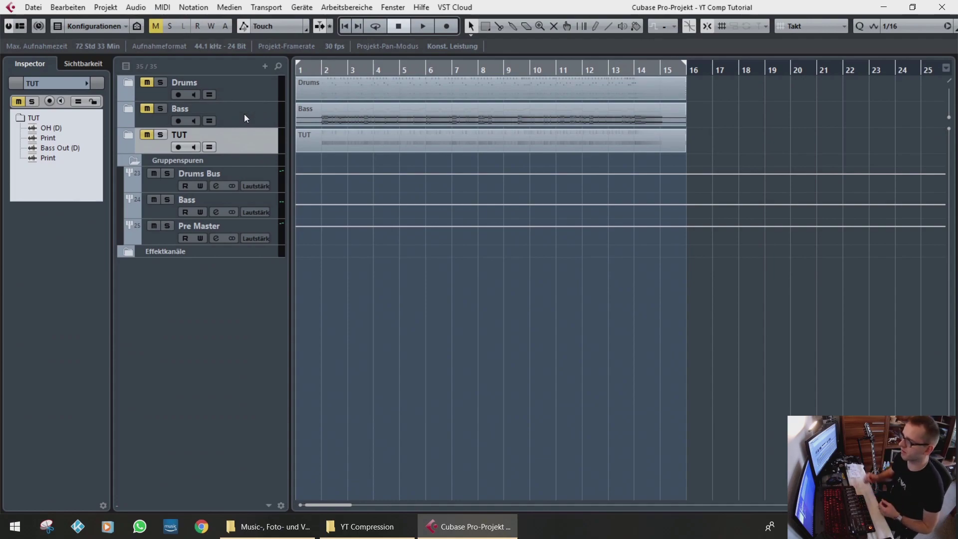
Step: Expand the Drums and Drums Out folders, unmute the drums and play them back briefly
{"action": "left_click", "coordinate": [126, 86]}
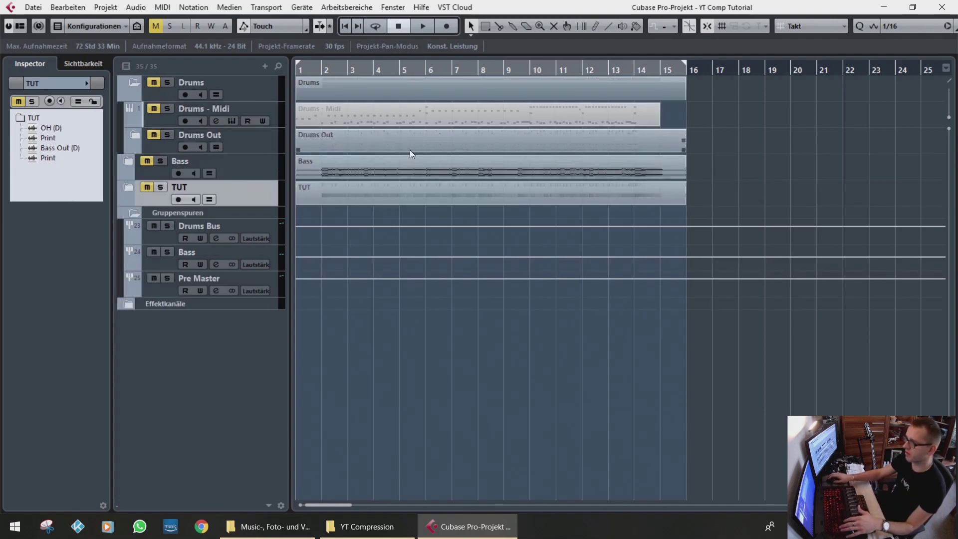
{"action": "left_click", "coordinate": [135, 136]}
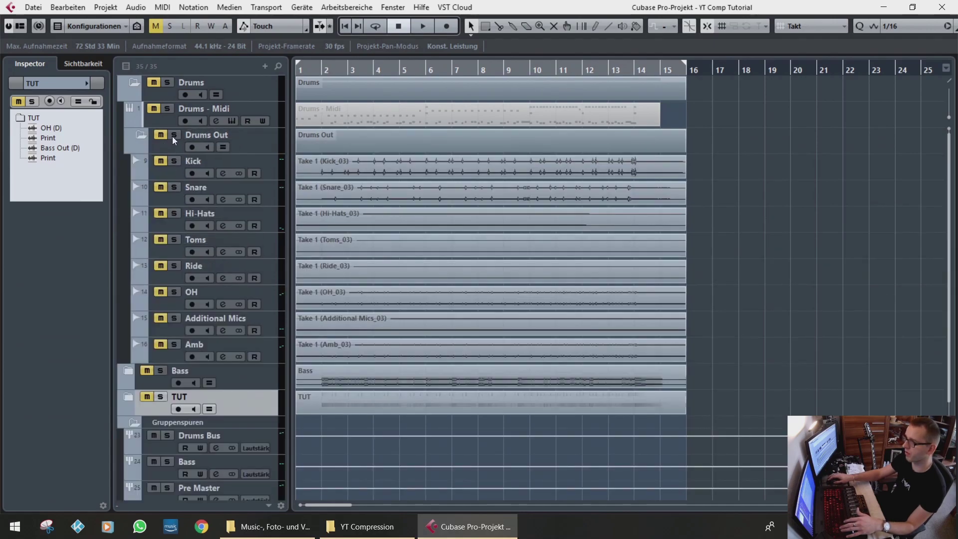
{"action": "left_click", "coordinate": [156, 83]}
{"action": "key", "text": "space"}
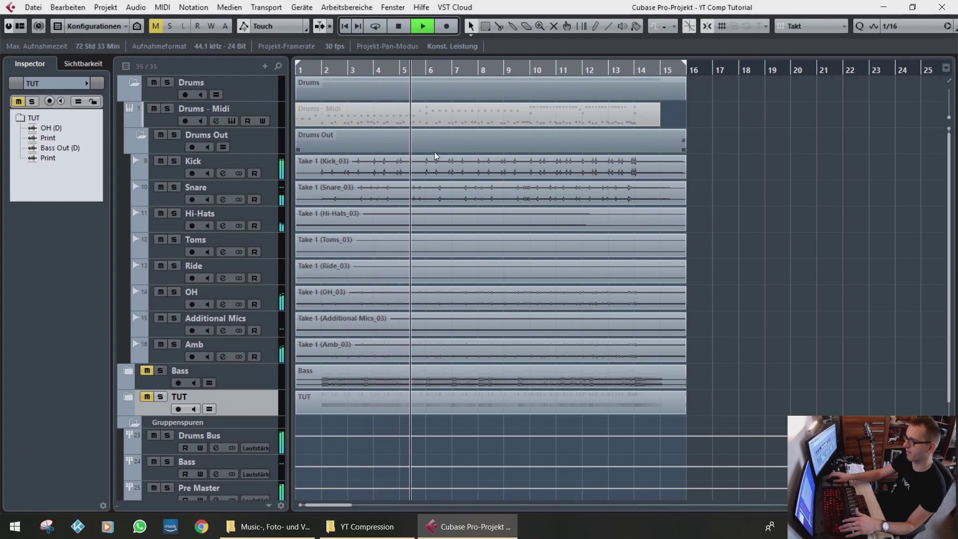
{"action": "key", "text": "space"}
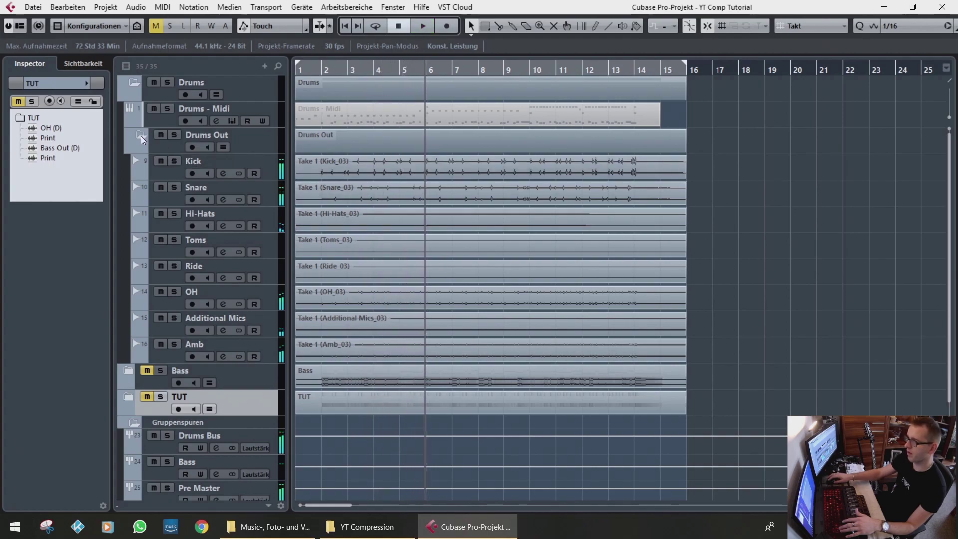
Step: Switch from the Drums folder to the expanded TUT folder, unmute TUT and select its OH (D) track
{"action": "left_click", "coordinate": [141, 137]}
{"action": "left_click", "coordinate": [130, 135]}
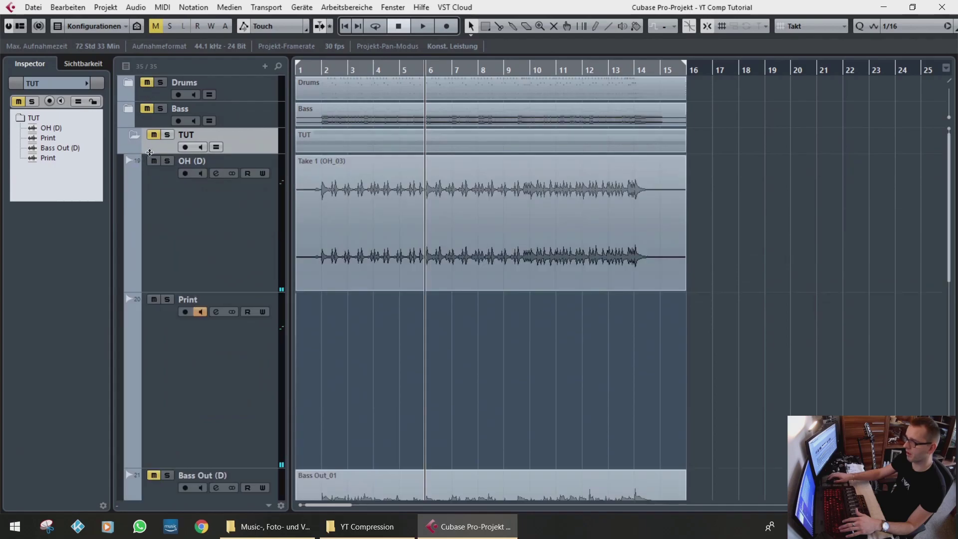
{"action": "left_click", "coordinate": [165, 211]}
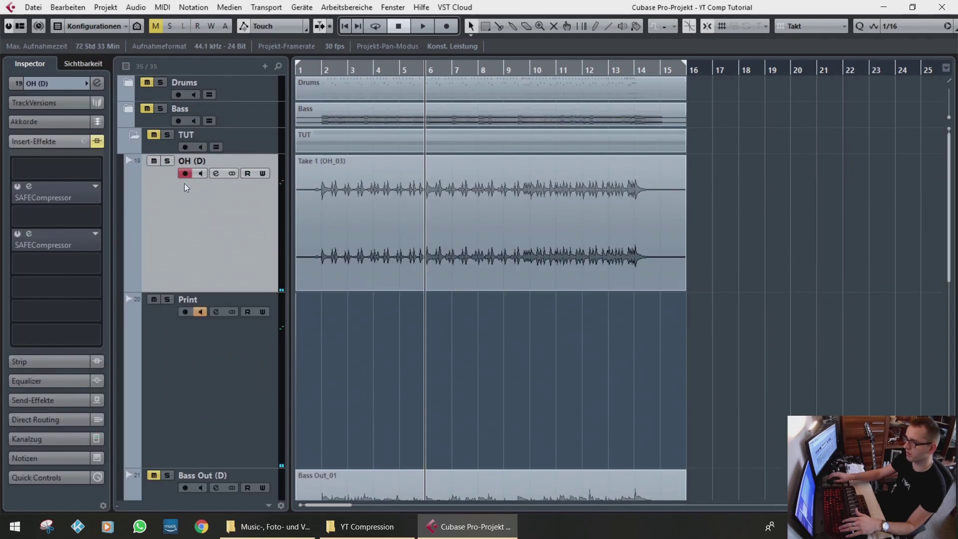
{"action": "left_click", "coordinate": [154, 136]}
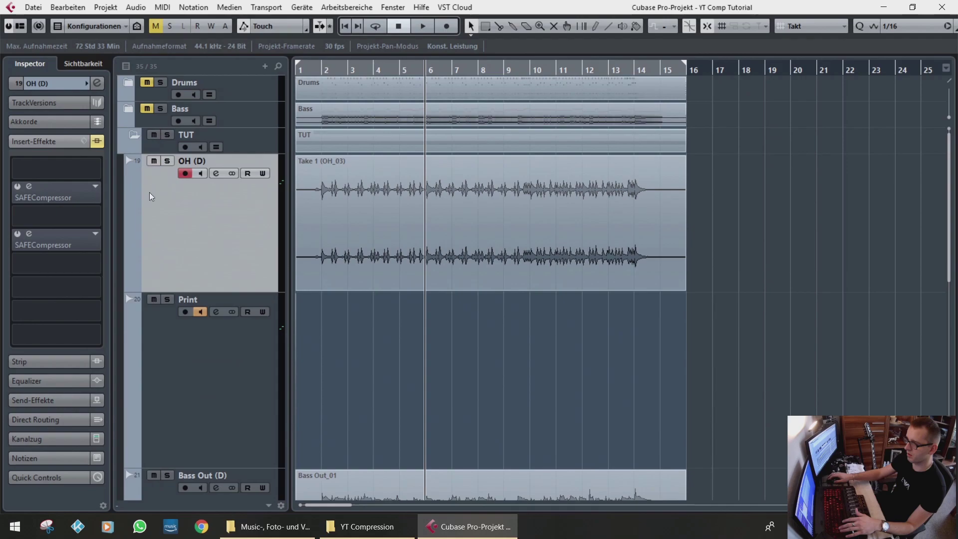
Step: Play the OH_03 take on the OH (D) track from the project start and examine its waveform at closer range
{"action": "left_click", "coordinate": [383, 223]}
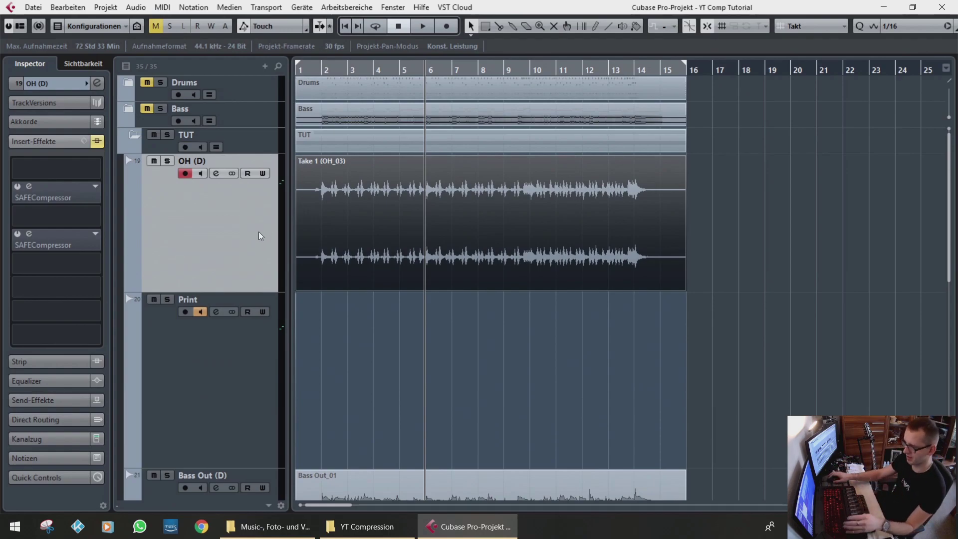
{"action": "left_click", "coordinate": [314, 178]}
{"action": "key", "text": "KP_Decimal"}
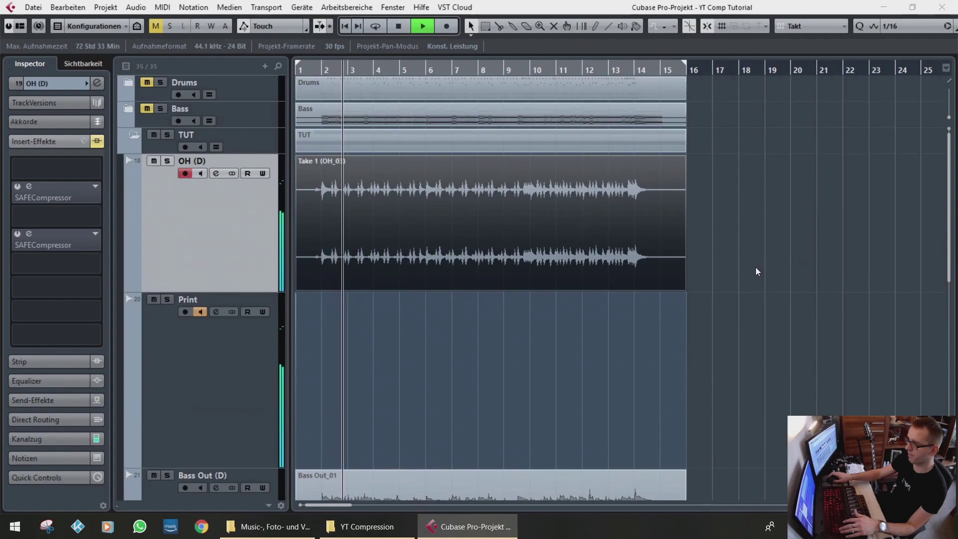
{"action": "left_click", "coordinate": [590, 269]}
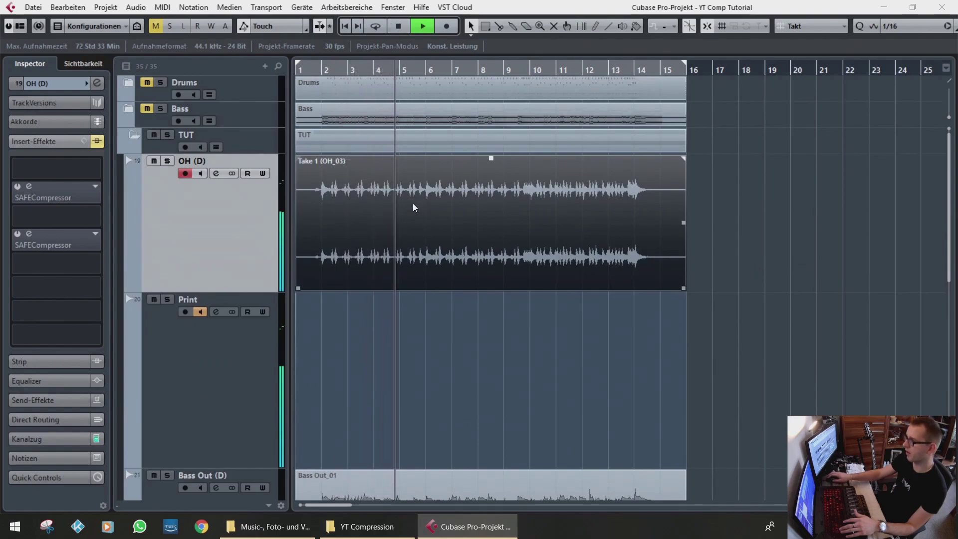
{"action": "key", "text": "space"}
{"action": "key", "text": "h"}
{"action": "key", "text": "h"}
{"action": "key", "text": "h"}
{"action": "key", "text": "h"}
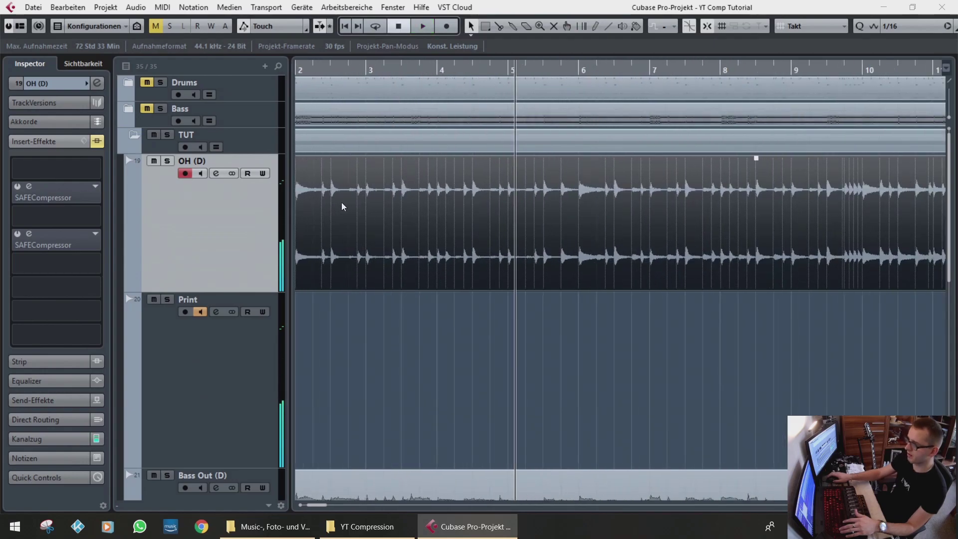
{"action": "key", "text": "g"}
{"action": "key", "text": "g"}
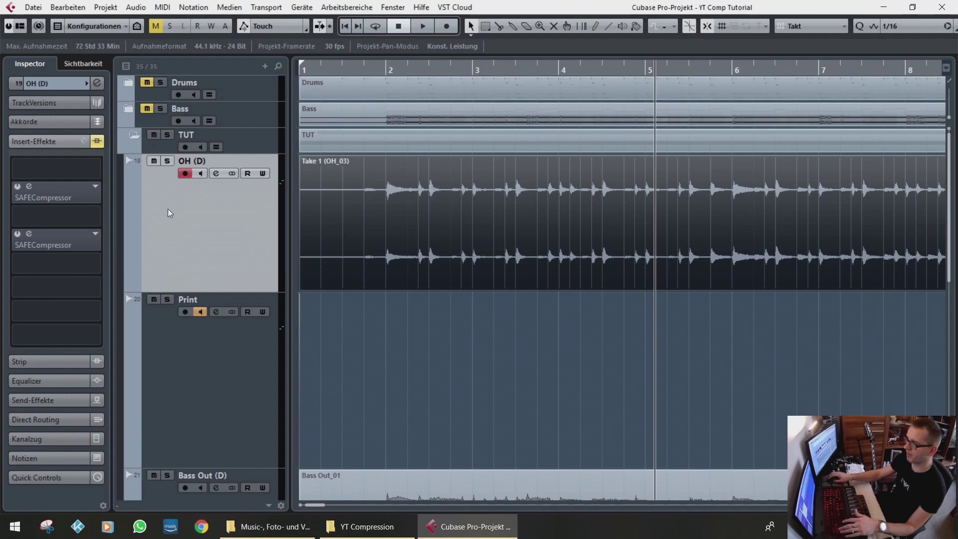
Step: Open the SAFECompressor in insert 2 of OH (D), take it out of bypass, and audition the track before returning to the project start
{"action": "left_click", "coordinate": [30, 186]}
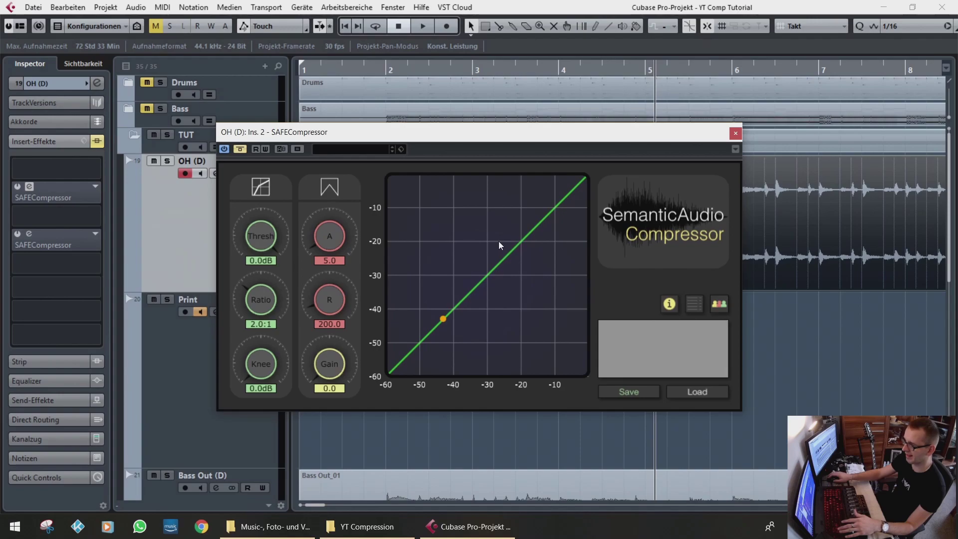
{"action": "left_click", "coordinate": [240, 149]}
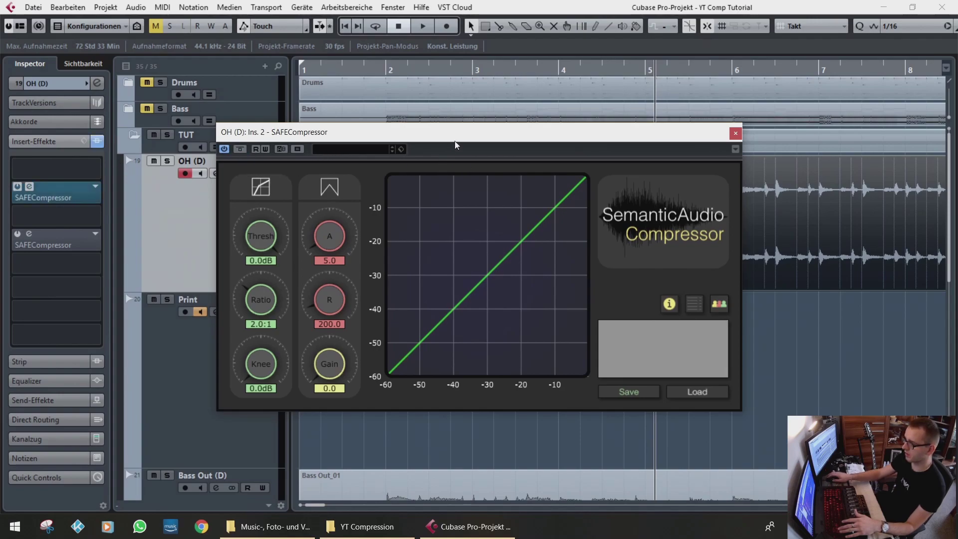
{"action": "key", "text": "space"}
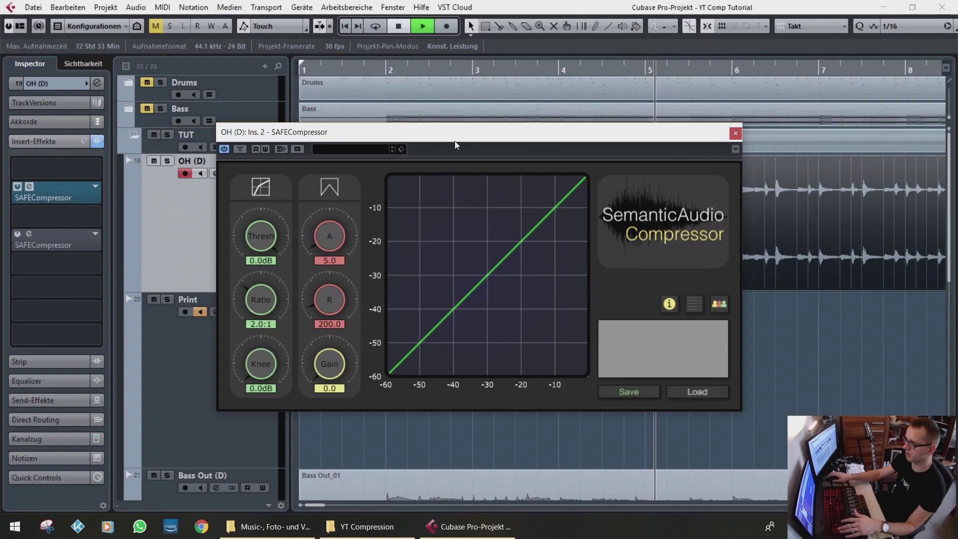
{"action": "key", "text": "space"}
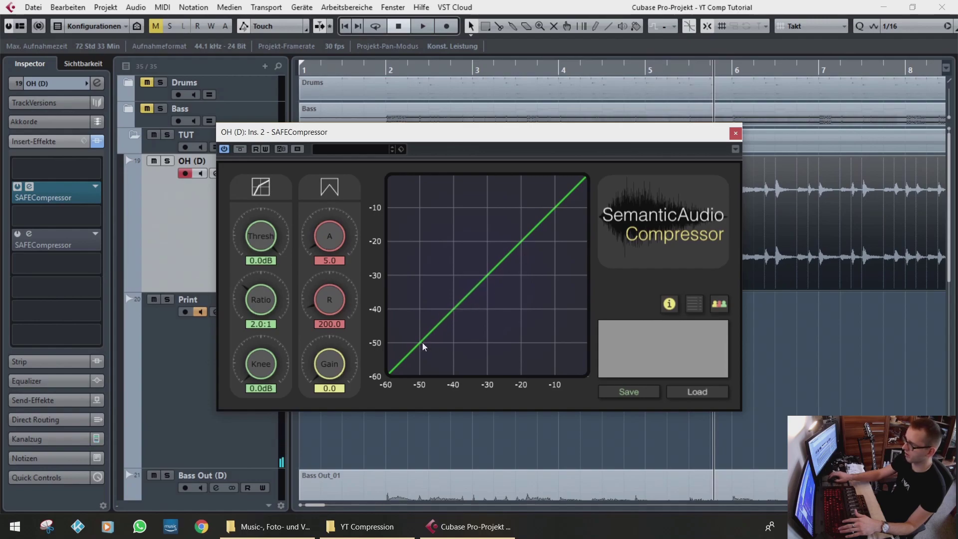
{"action": "key", "text": "space"}
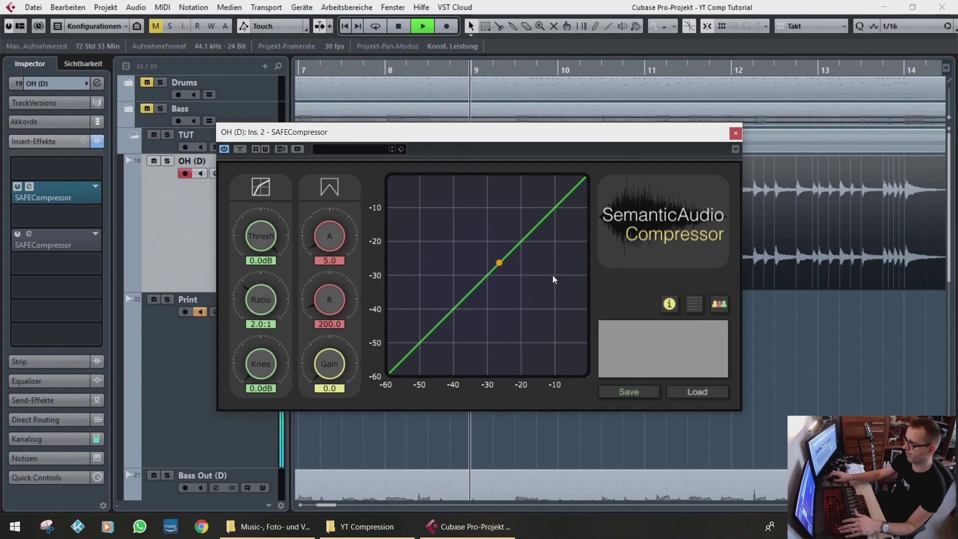
{"action": "key", "text": "space"}
{"action": "key", "text": "Home"}
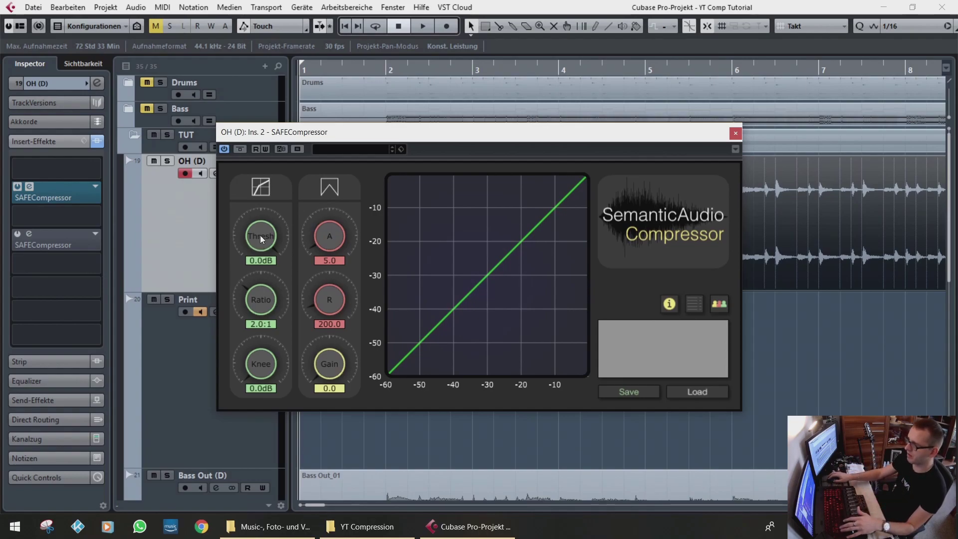
Step: Try a compressor threshold of -24.4 dB with an 8.1:1 ratio, followed by -18.4 dB with a 1.0:1 ratio
{"action": "left_click_drag", "start_coordinate": [264, 231], "coordinate": [272, 316]}
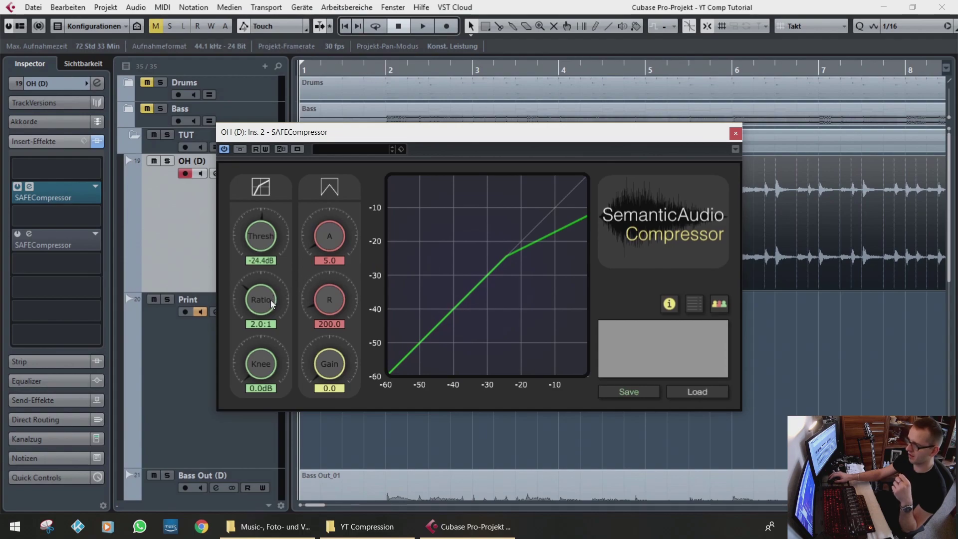
{"action": "left_click_drag", "start_coordinate": [270, 298], "coordinate": [286, 257]}
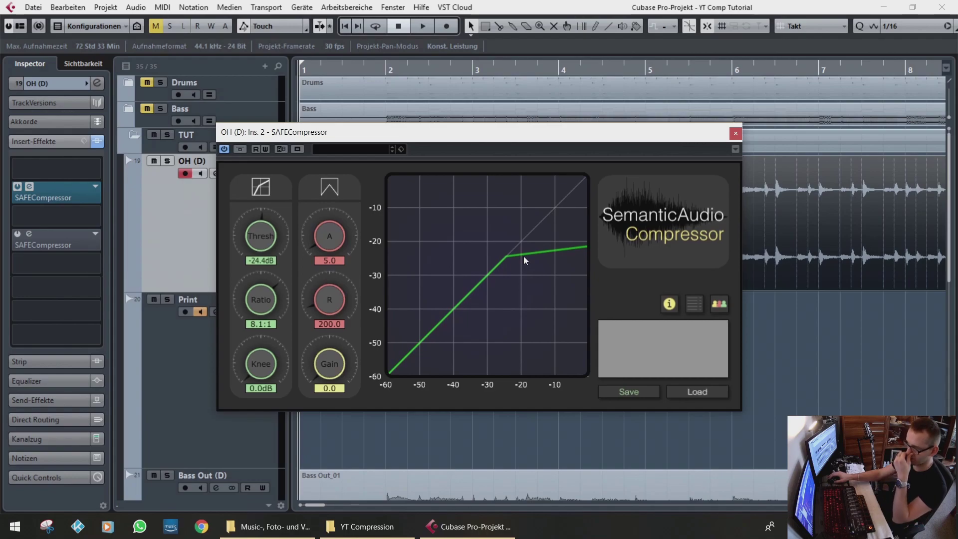
{"action": "mouse_move", "coordinate": [257, 232]}
{"action": "left_mouse_down"}
{"action": "mouse_move", "coordinate": [259, 264]}
{"action": "mouse_move", "coordinate": [267, 227]}
{"action": "left_mouse_up"}
{"action": "left_click_drag", "start_coordinate": [256, 298], "coordinate": [269, 396]}
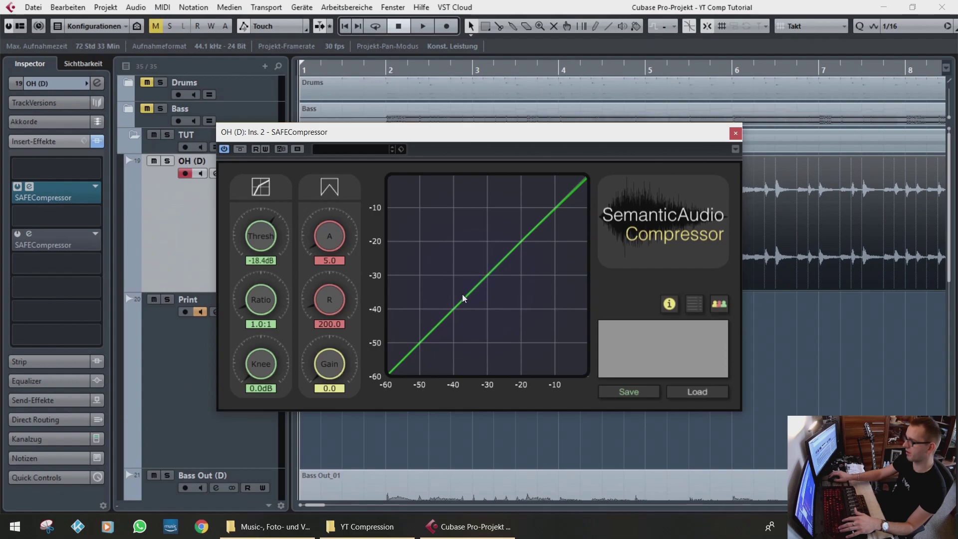
Step: Adjust the threshold to -37.2 dB and the ratio to 1.0:1 during playback, ending back at the project start
{"action": "key", "text": "space"}
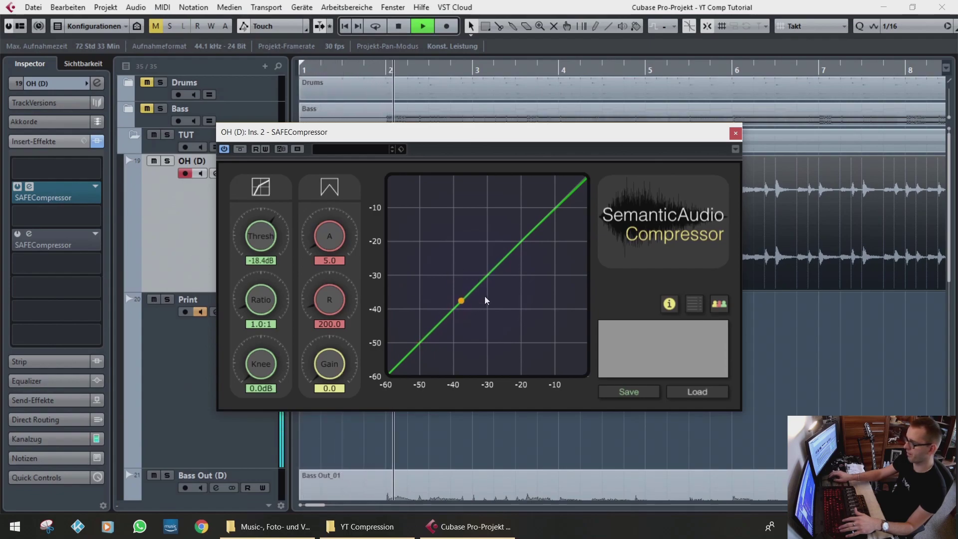
{"action": "mouse_move", "coordinate": [265, 237]}
{"action": "left_mouse_down"}
{"action": "mouse_move", "coordinate": [262, 297]}
{"action": "mouse_move", "coordinate": [263, 221]}
{"action": "mouse_move", "coordinate": [259, 247]}
{"action": "left_mouse_up"}
{"action": "left_click_drag", "start_coordinate": [259, 303], "coordinate": [280, 352]}
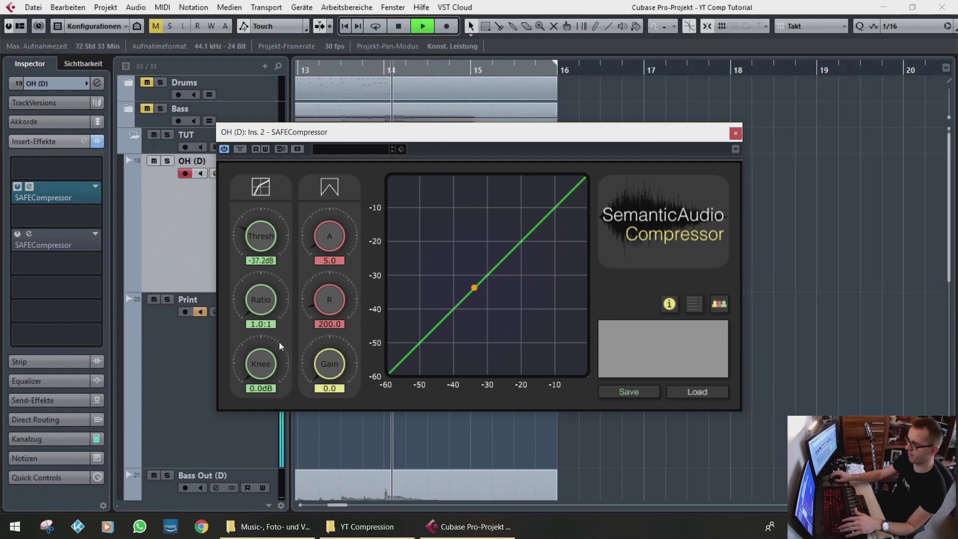
{"action": "key", "text": "space"}
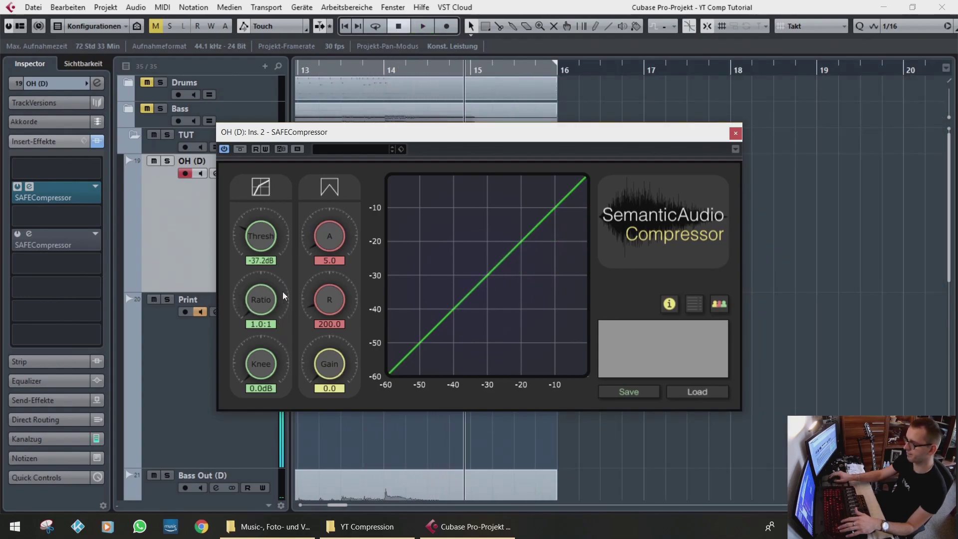
{"action": "key", "text": "Home"}
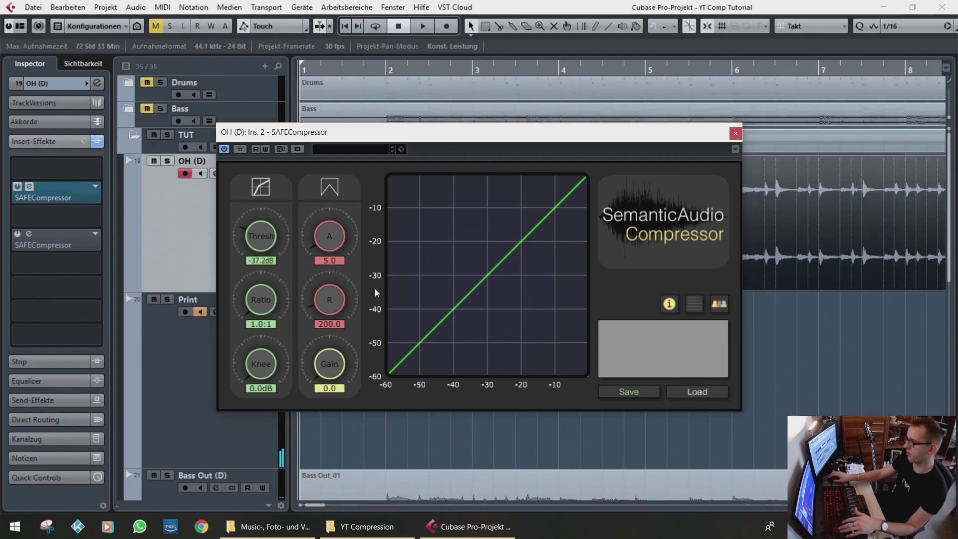
Step: Set the compressor's threshold to -25.0 dB, its ratio to 2.9:1 and its make-up gain to 5.1
{"action": "left_click_drag", "start_coordinate": [268, 298], "coordinate": [275, 208]}
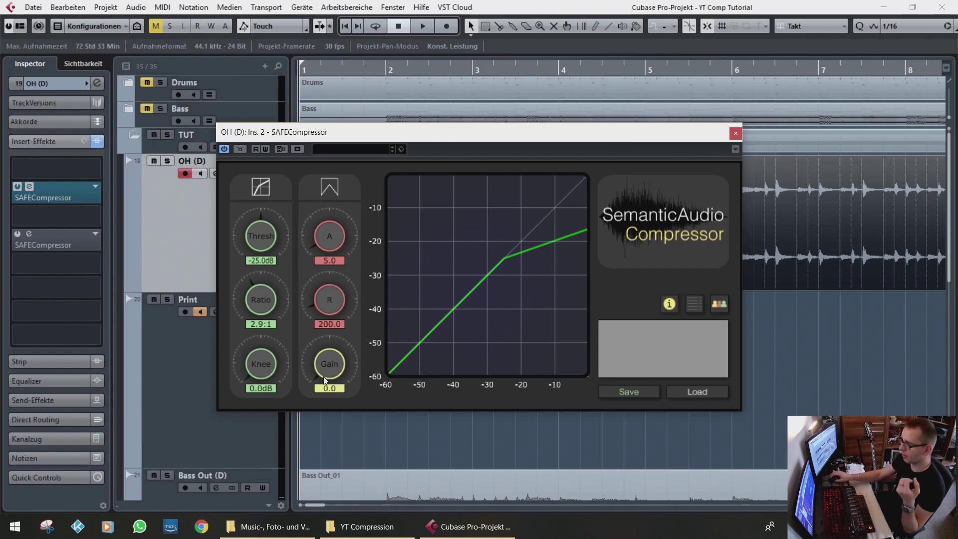
{"action": "left_click_drag", "start_coordinate": [334, 357], "coordinate": [349, 339]}
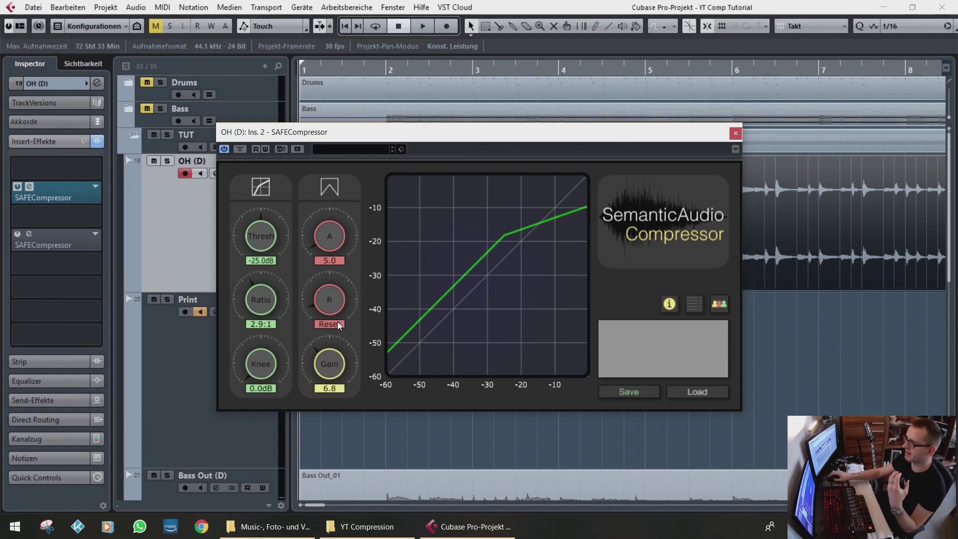
{"action": "mouse_move", "coordinate": [331, 366]}
{"action": "left_mouse_down"}
{"action": "mouse_move", "coordinate": [336, 402]}
{"action": "mouse_move", "coordinate": [342, 379]}
{"action": "left_mouse_up"}
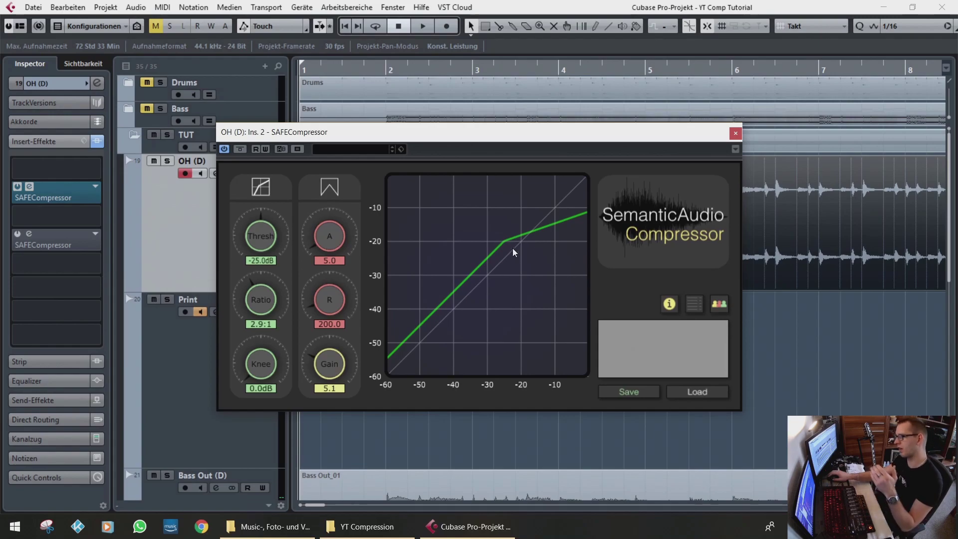
Step: Try a soft knee of 7.8 dB on the compression curve, and return the knee to 0.0 dB
{"action": "mouse_move", "coordinate": [264, 357]}
{"action": "left_mouse_down"}
{"action": "mouse_move", "coordinate": [265, 348]}
{"action": "mouse_move", "coordinate": [265, 373]}
{"action": "left_mouse_up"}
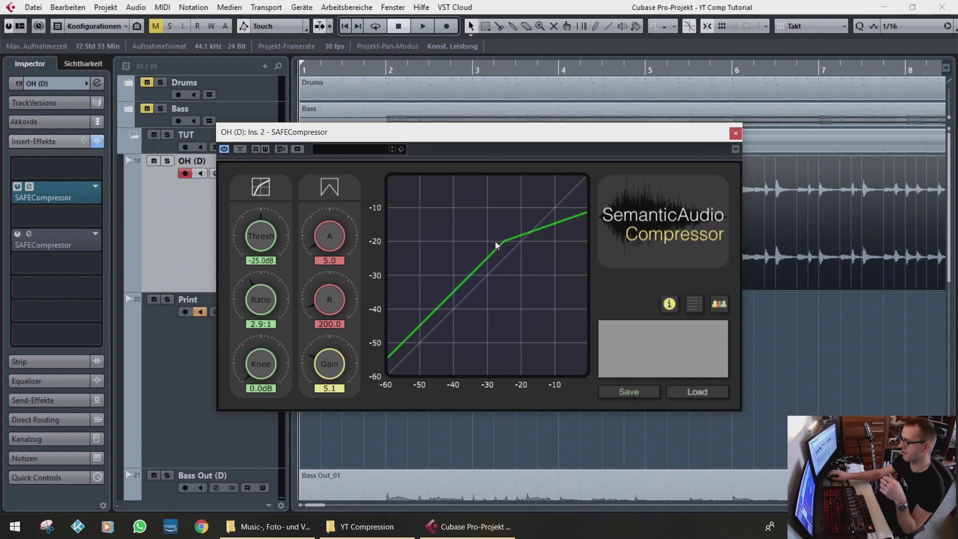
{"action": "left_click_drag", "start_coordinate": [268, 364], "coordinate": [281, 322]}
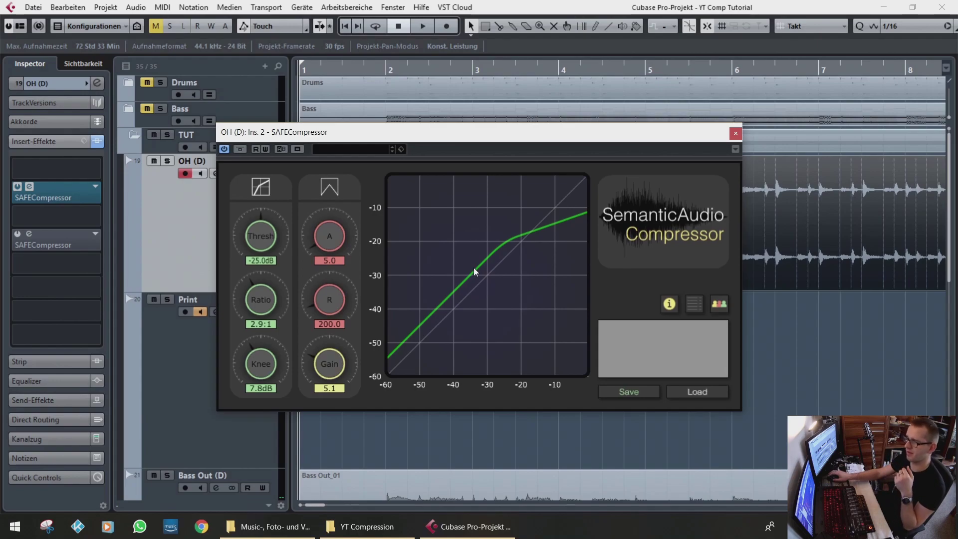
{"action": "left_click_drag", "start_coordinate": [260, 365], "coordinate": [262, 423]}
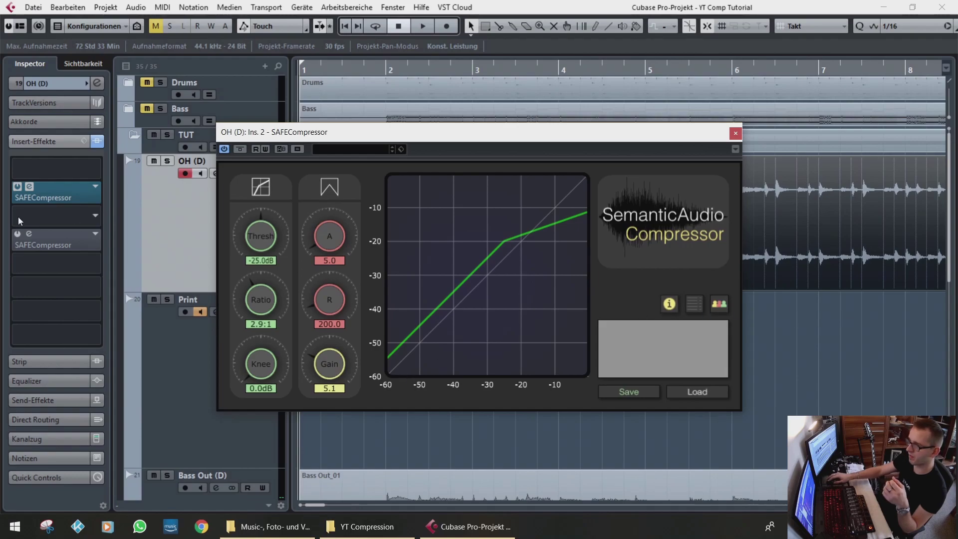
Step: Open the MixConsole in place of the compressor window and select the fader of the Stereo In channel
{"action": "left_click", "coordinate": [52, 86]}
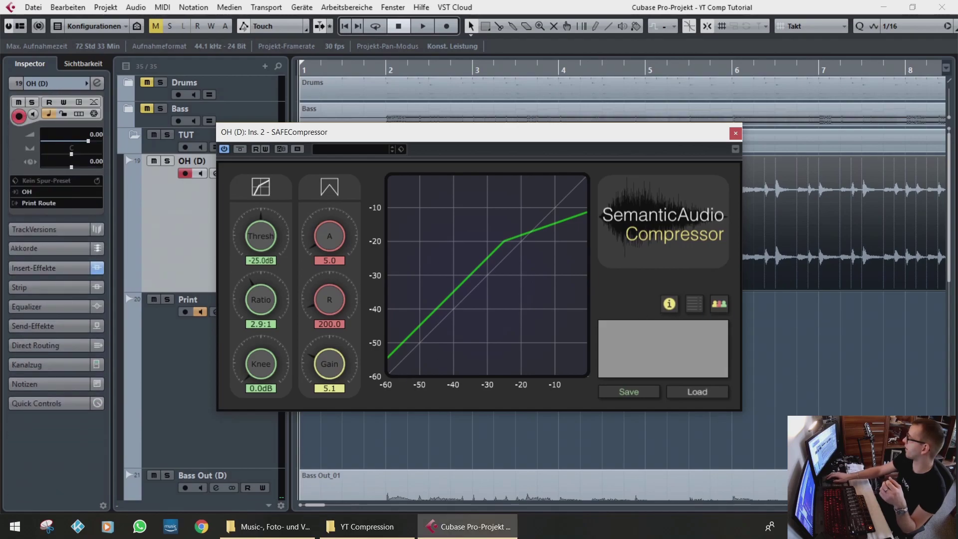
{"action": "key", "text": "F3"}
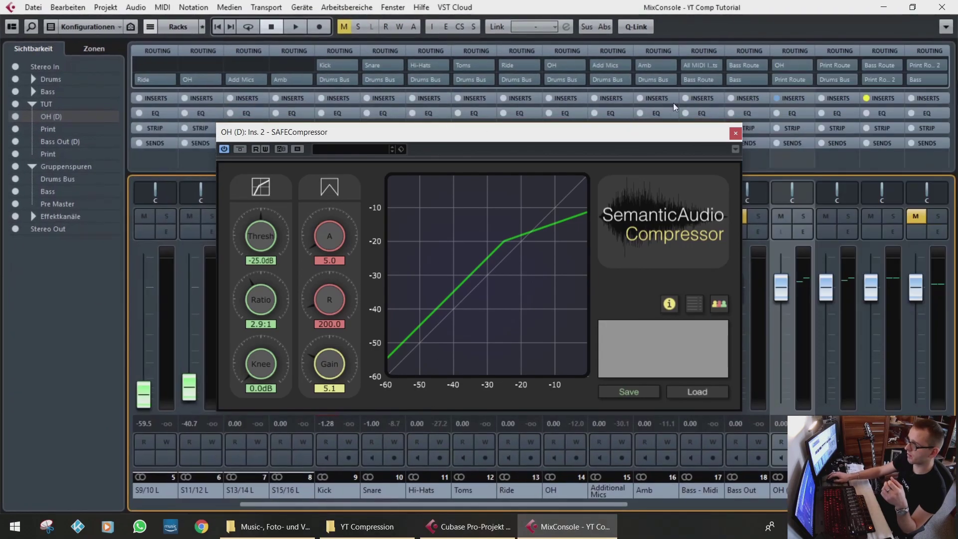
{"action": "left_click", "coordinate": [736, 133]}
{"action": "scroll", "coordinate": [141, 392], "scroll_direction": "left", "scroll_amount": 5}
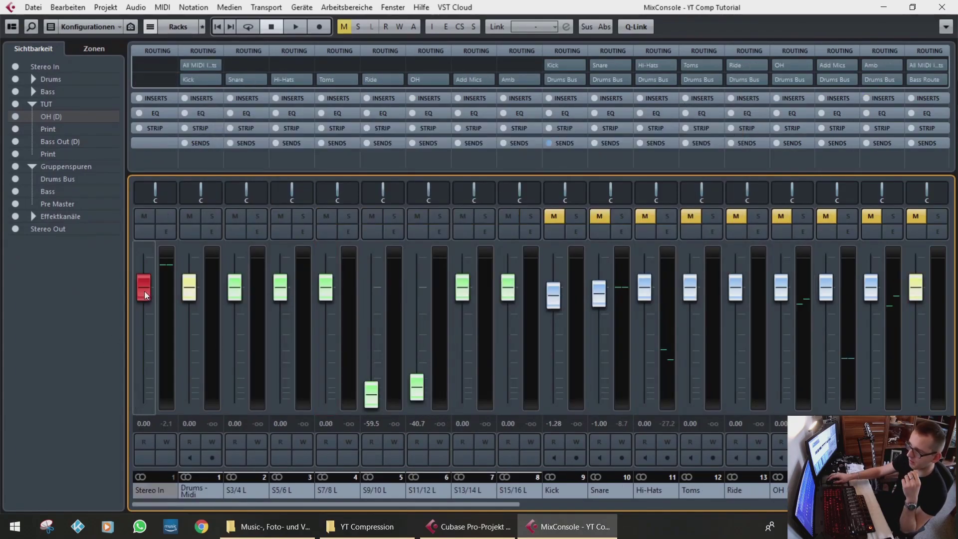
{"action": "left_click", "coordinate": [142, 290]}
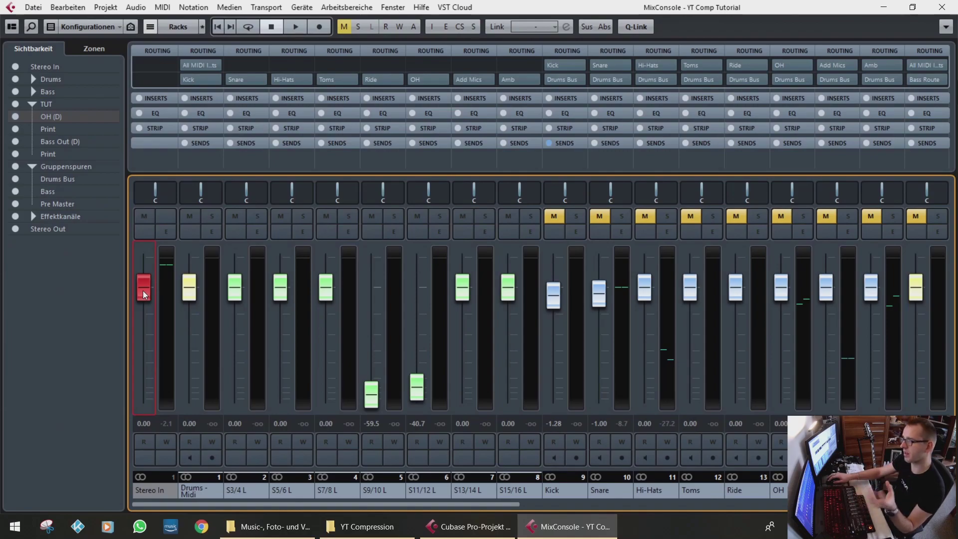
Step: Demonstrate level reduction on the Stereo In fader by lowering it to -13.7, restoring it to 0.00, and pulling it down to minus infinity
{"action": "left_click_drag", "start_coordinate": [143, 291], "coordinate": [147, 354]}
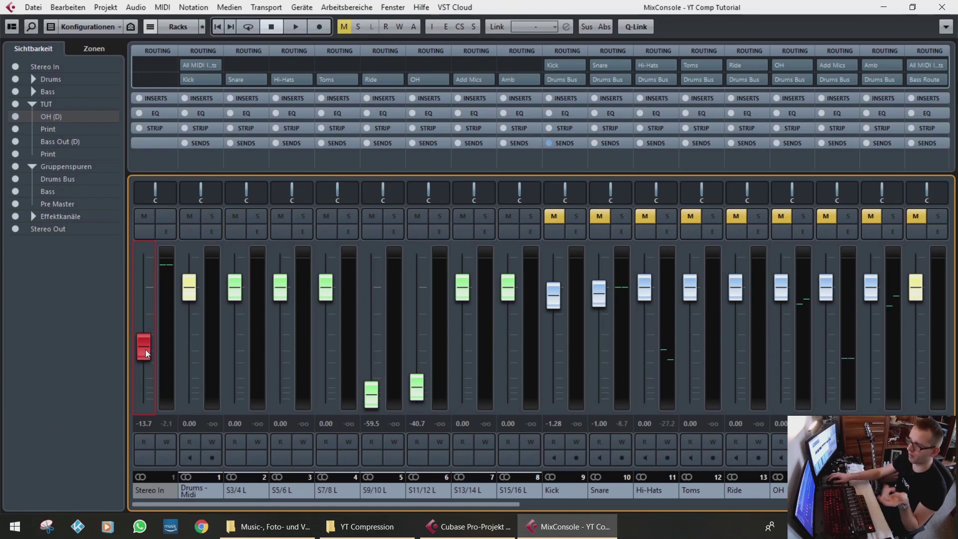
{"action": "left_click_drag", "start_coordinate": [147, 343], "coordinate": [156, 289]}
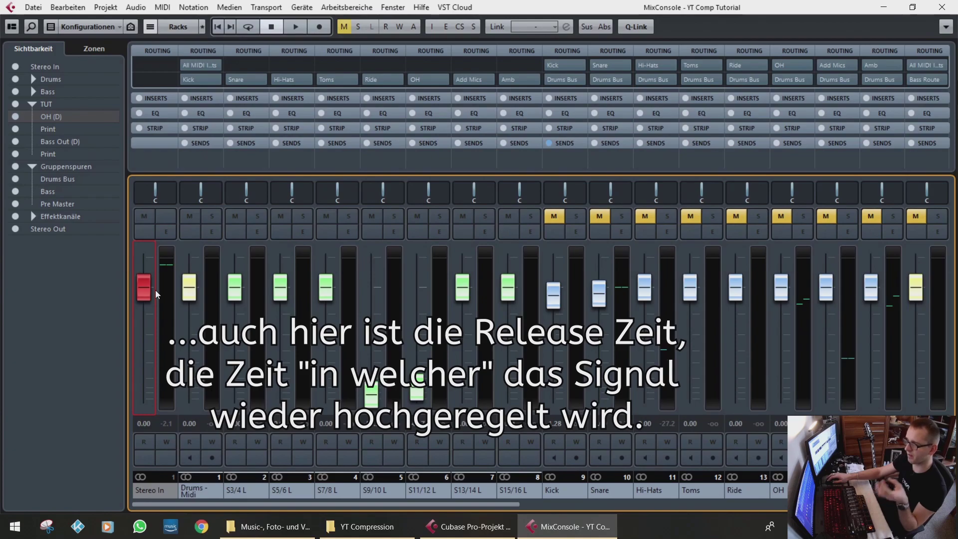
{"action": "left_click_drag", "start_coordinate": [143, 292], "coordinate": [138, 404]}
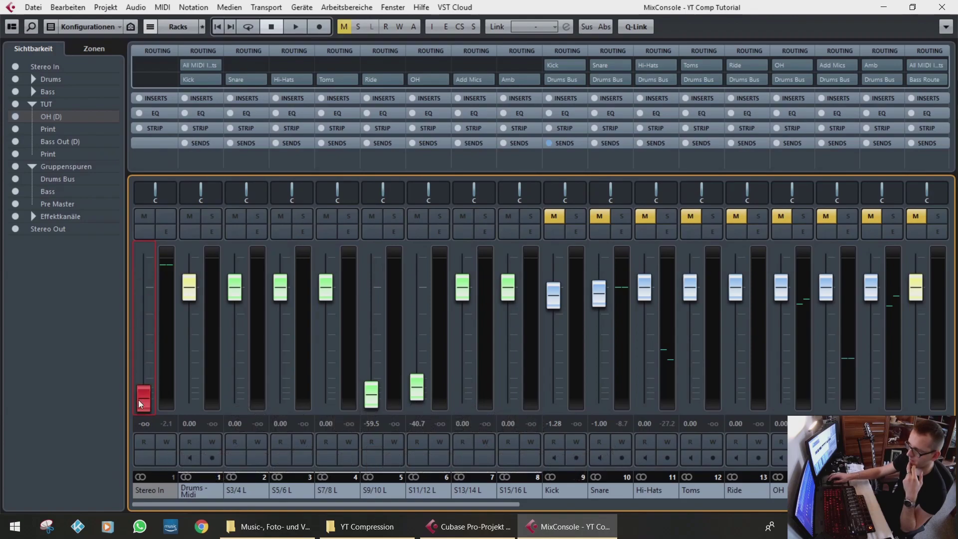
{"action": "left_click_drag", "start_coordinate": [157, 295], "coordinate": [163, 349]}
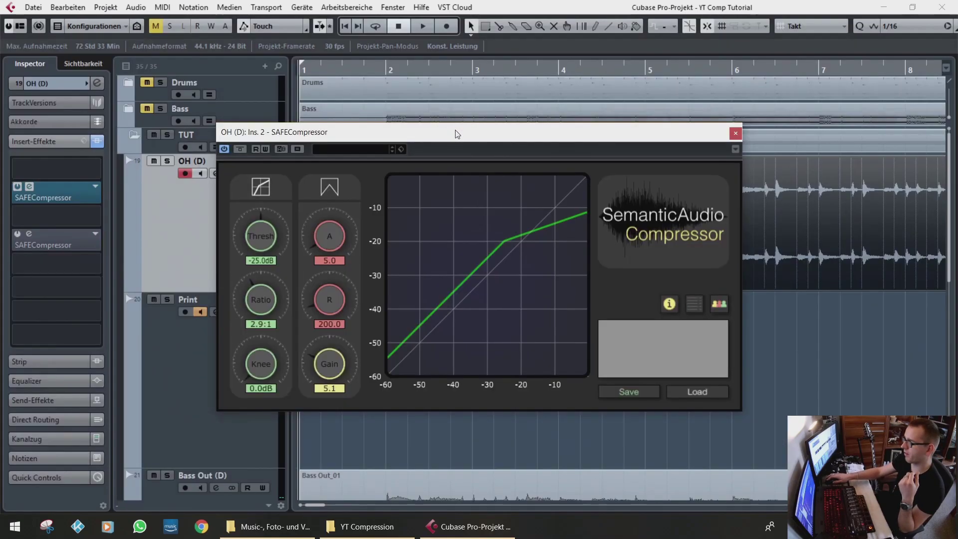
Step: Set the ratio of the slot 2 SAFECompressor to 3.8:1 and close its window
{"action": "left_click_drag", "start_coordinate": [454, 130], "coordinate": [527, 128]}
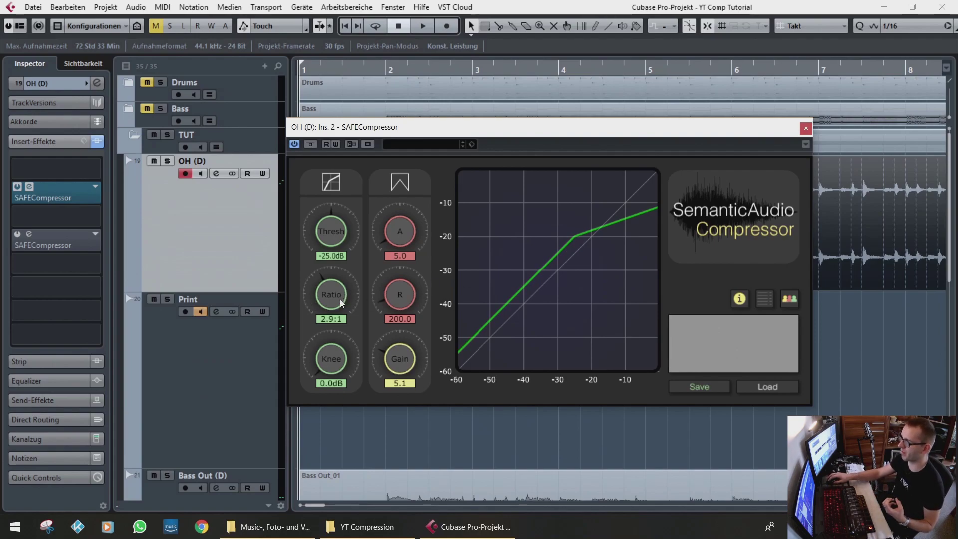
{"action": "mouse_move", "coordinate": [336, 299]}
{"action": "left_mouse_down"}
{"action": "mouse_move", "coordinate": [352, 265]}
{"action": "mouse_move", "coordinate": [340, 288]}
{"action": "left_mouse_up"}
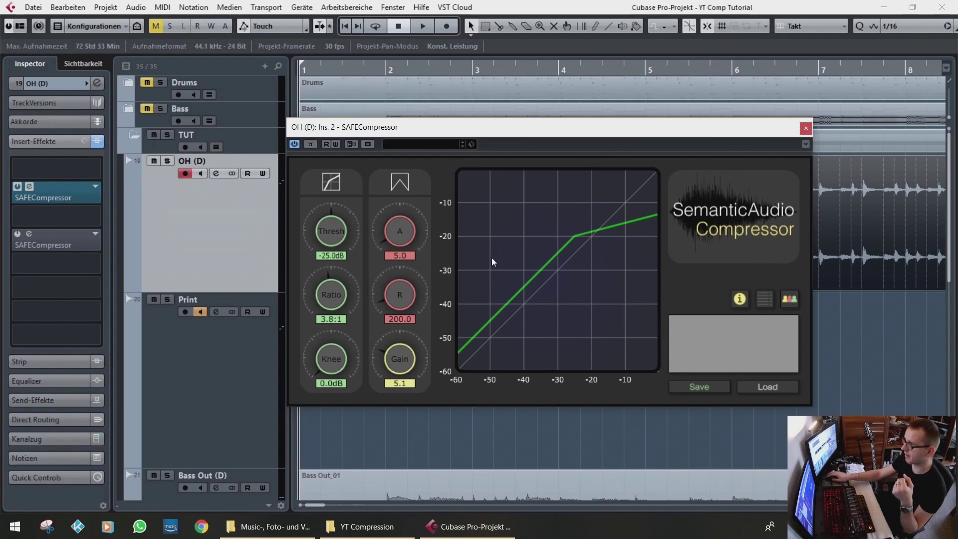
{"action": "left_click", "coordinate": [805, 129]}
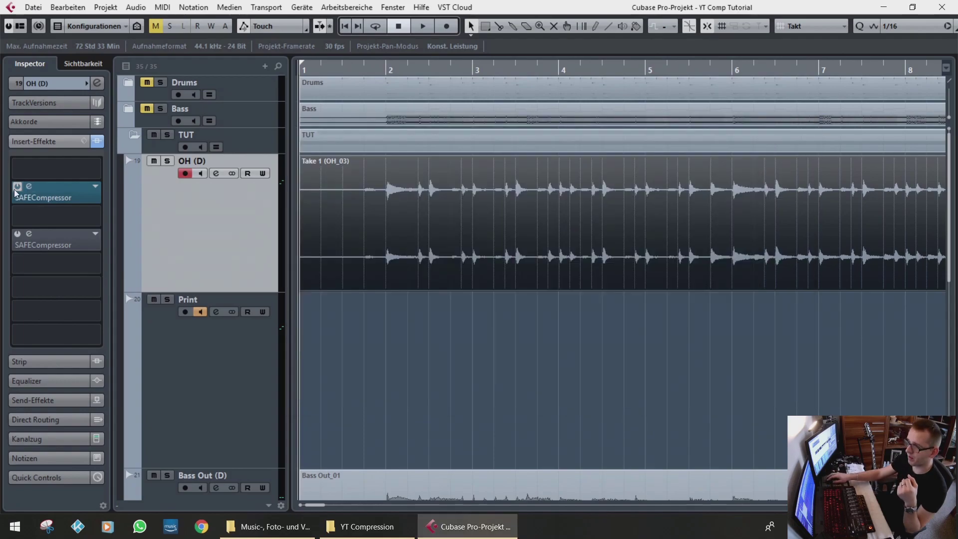
Step: Open the active SAFECompressor in insert slot 4 of OH (D), bypass it and play back the overheads
{"action": "left_click", "coordinate": [29, 234]}
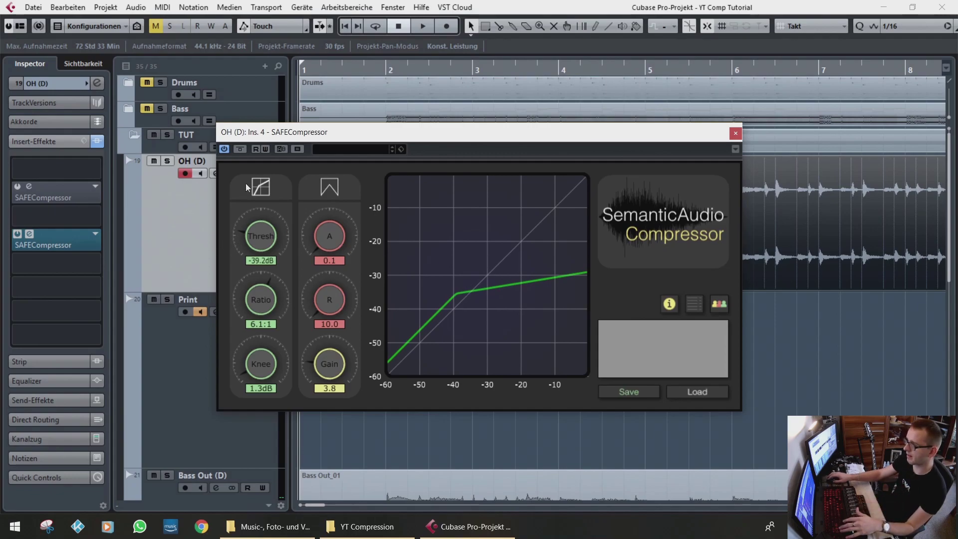
{"action": "left_click", "coordinate": [238, 149]}
{"action": "key", "text": "space"}
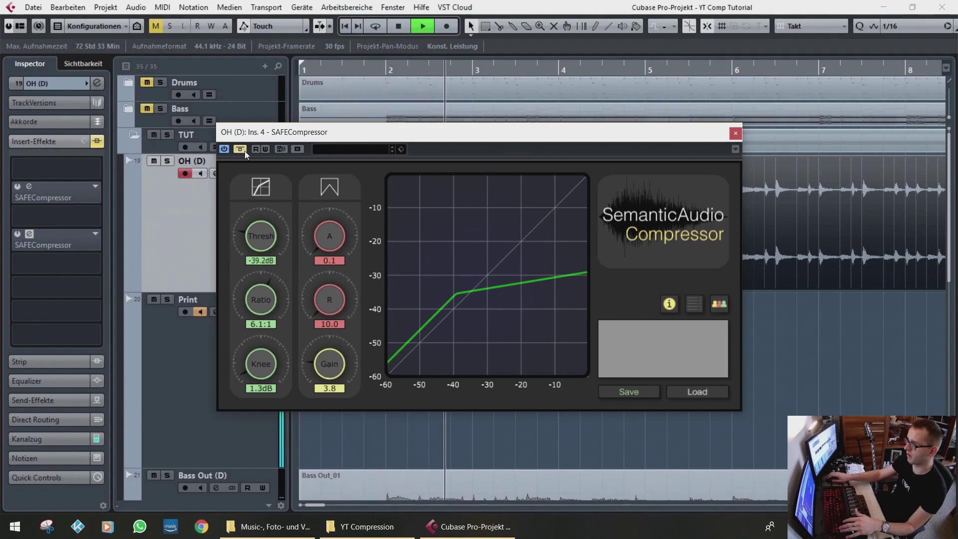
{"action": "key", "text": "space"}
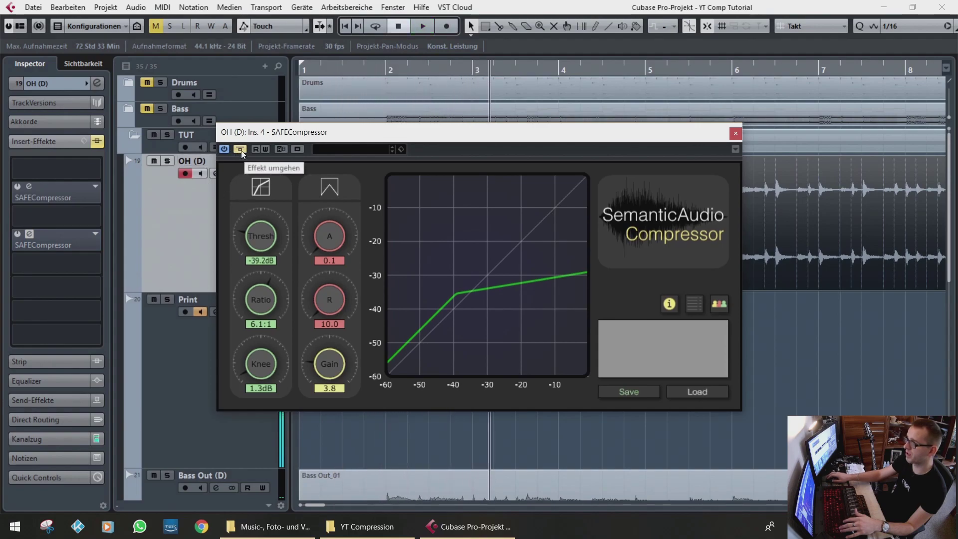
{"action": "key", "text": "space"}
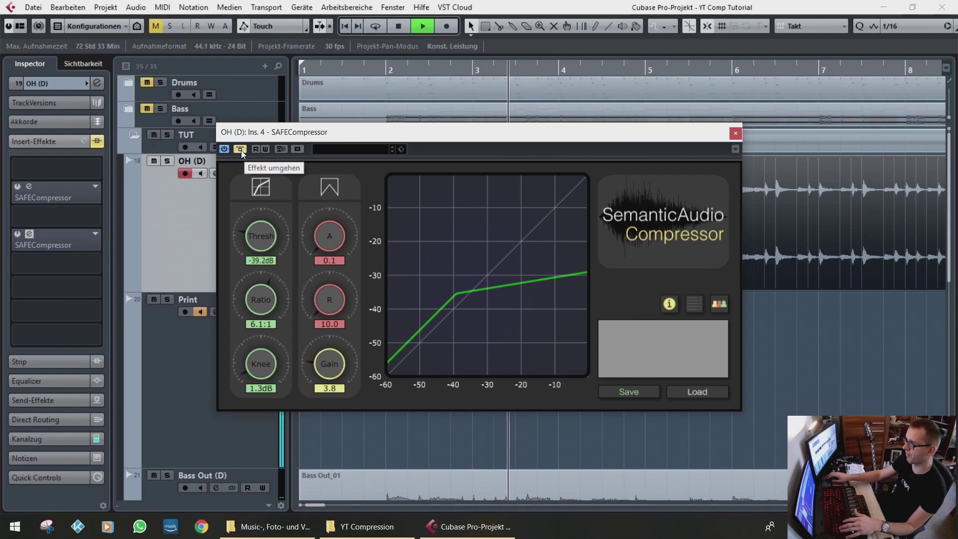
Step: Compare the overheads with and without the slot 4 compressor during playback, ending with the effect active
{"action": "left_click", "coordinate": [242, 151]}
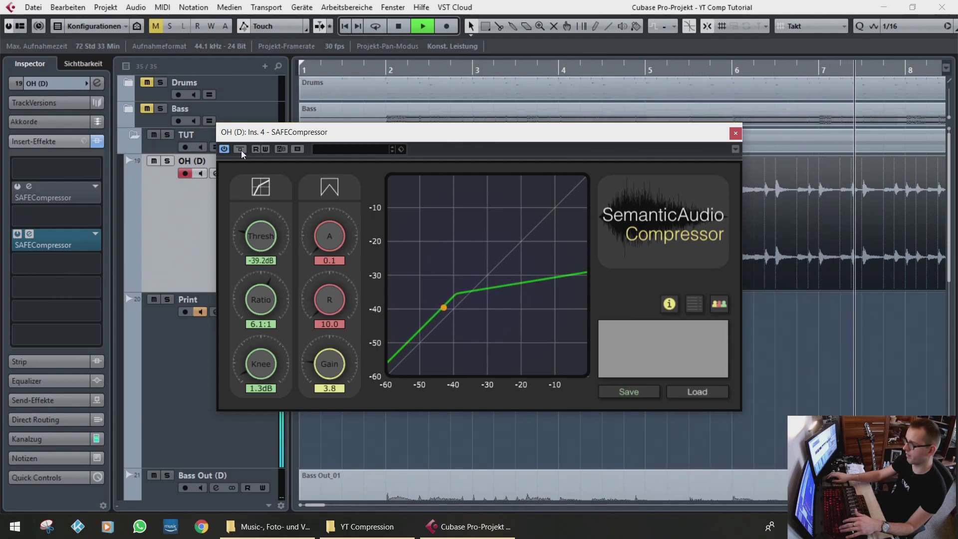
{"action": "left_click", "coordinate": [241, 150]}
{"action": "left_click", "coordinate": [240, 149]}
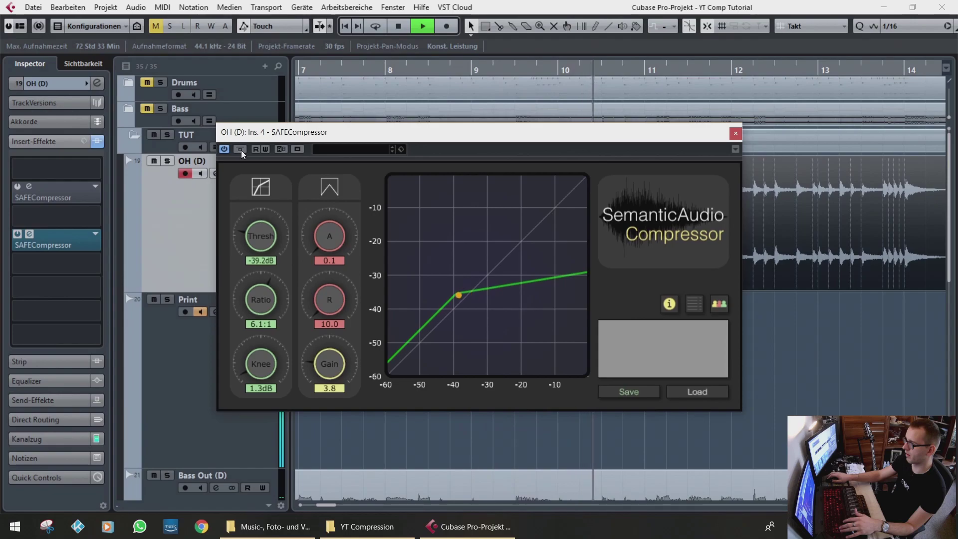
{"action": "left_click", "coordinate": [241, 149]}
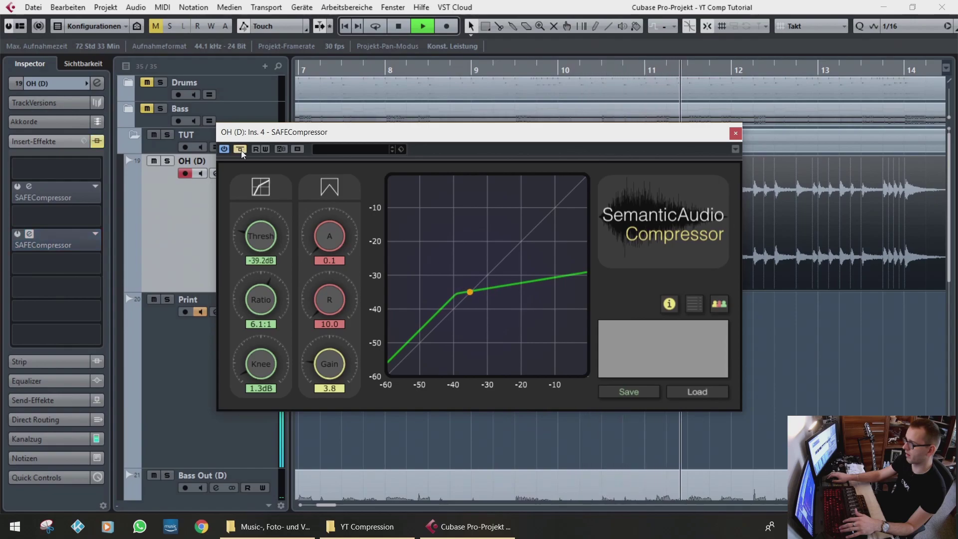
{"action": "left_click", "coordinate": [240, 149]}
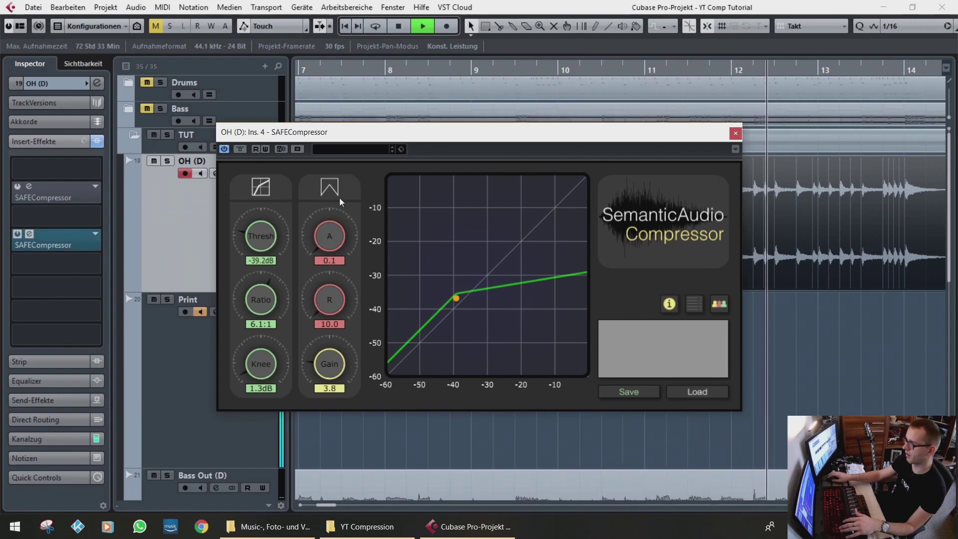
{"action": "key", "text": "space"}
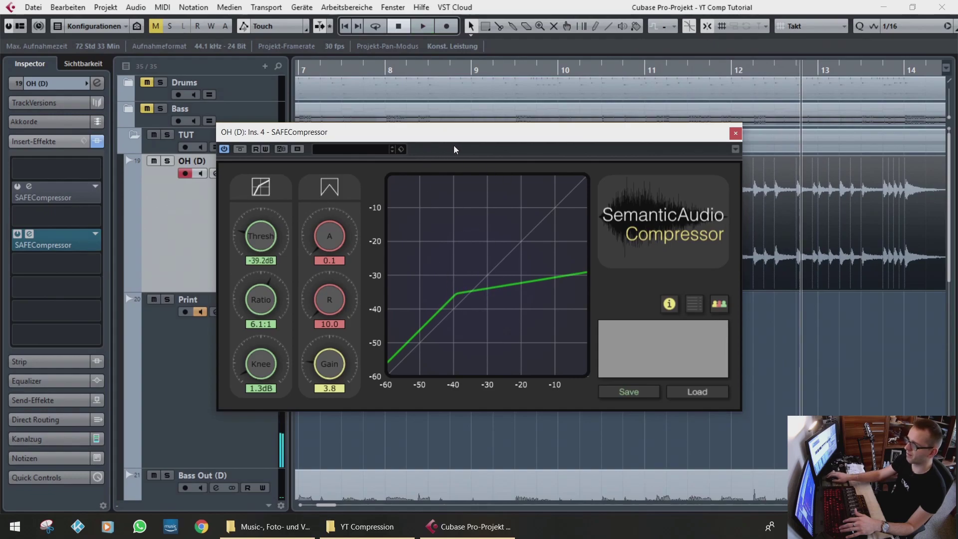
Step: Close the compressor window and record the compressed overheads onto the Print track below OH (D), from the project start to about bar 16
{"action": "left_click_drag", "start_coordinate": [454, 141], "coordinate": [330, 137]}
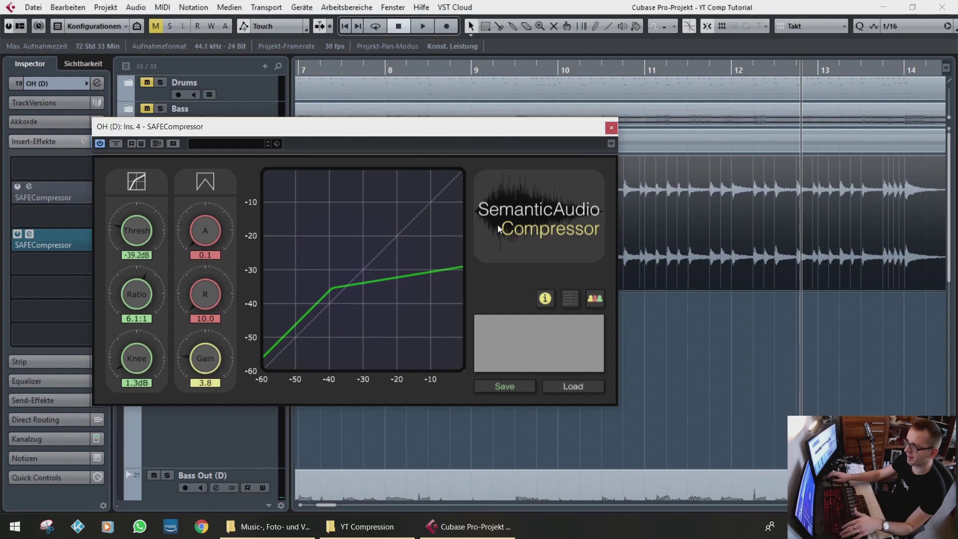
{"action": "left_click", "coordinate": [612, 128]}
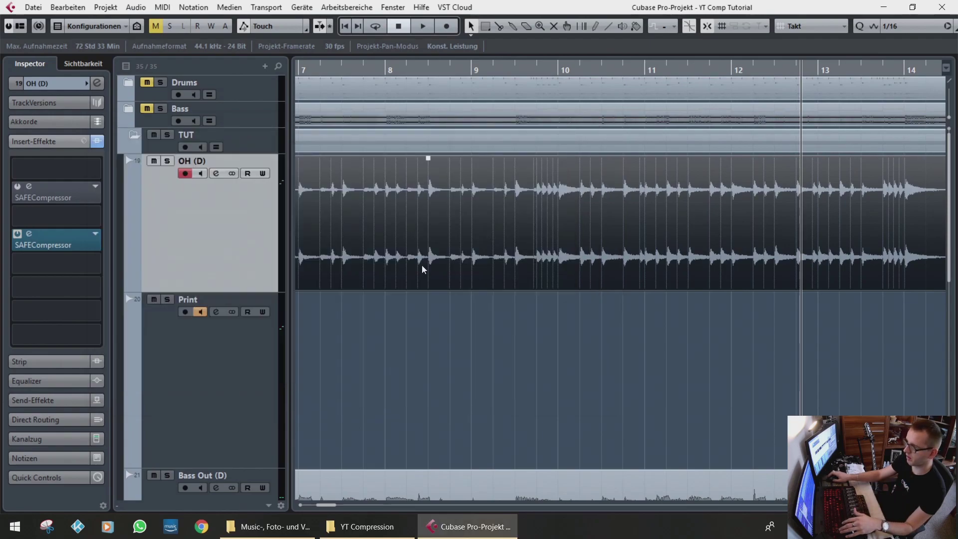
{"action": "left_click", "coordinate": [250, 367]}
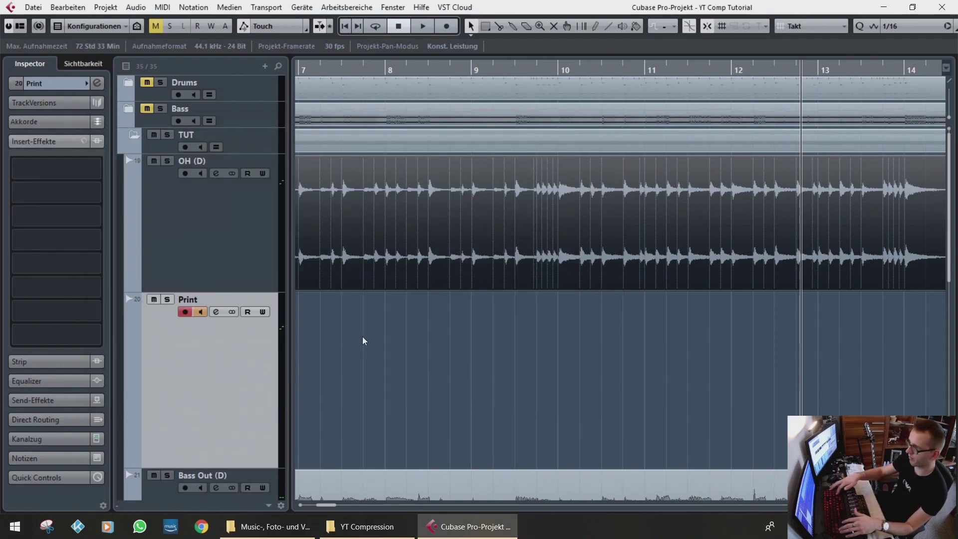
{"action": "key", "text": "Home"}
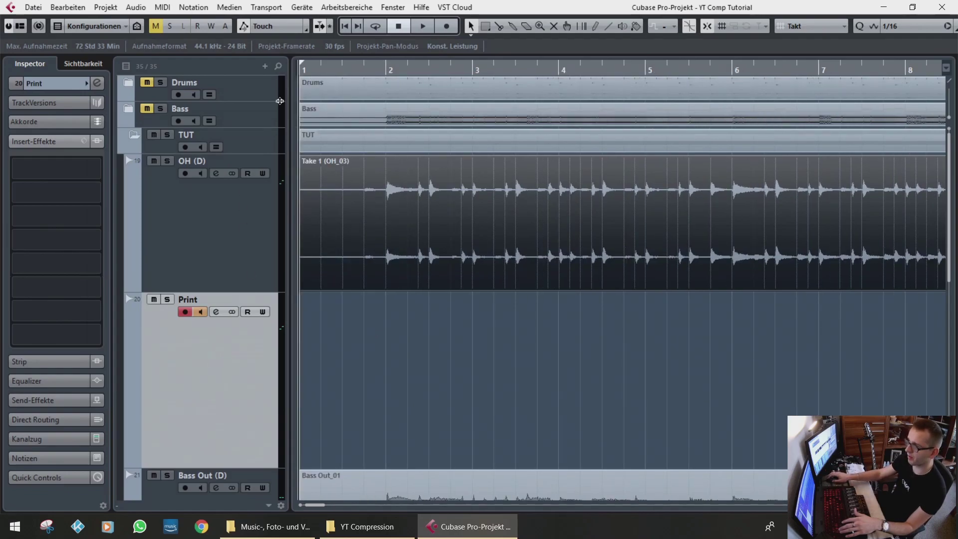
{"action": "left_click", "coordinate": [447, 26]}
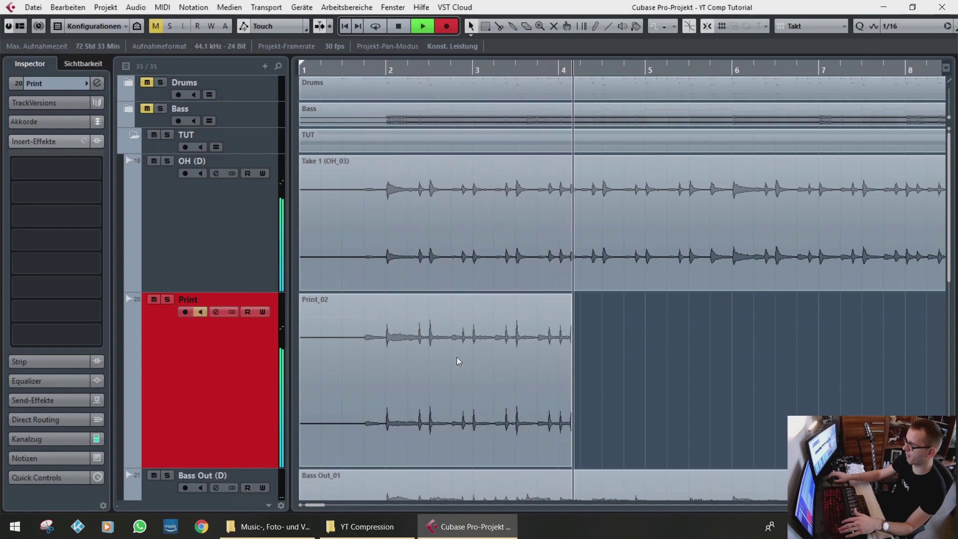
{"action": "key", "text": "g"}
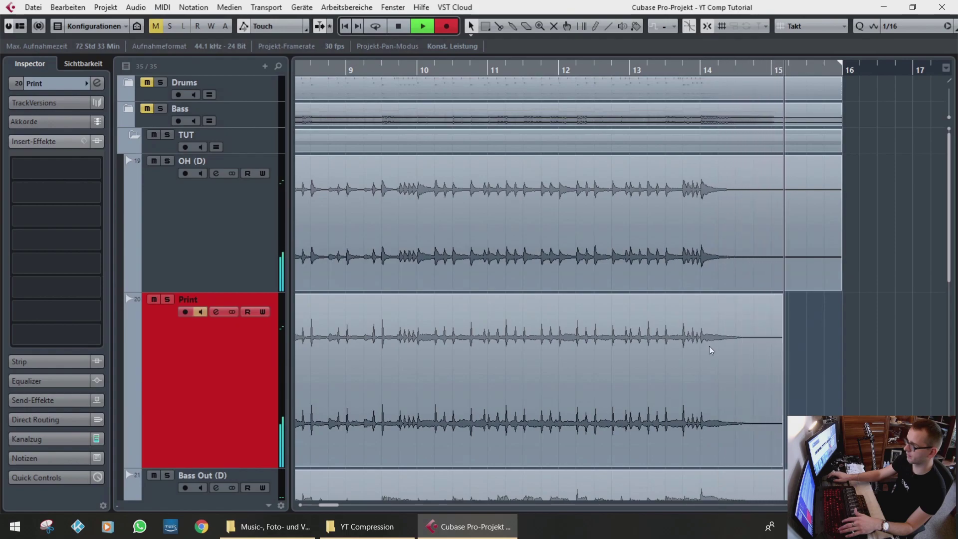
{"action": "key", "text": "space"}
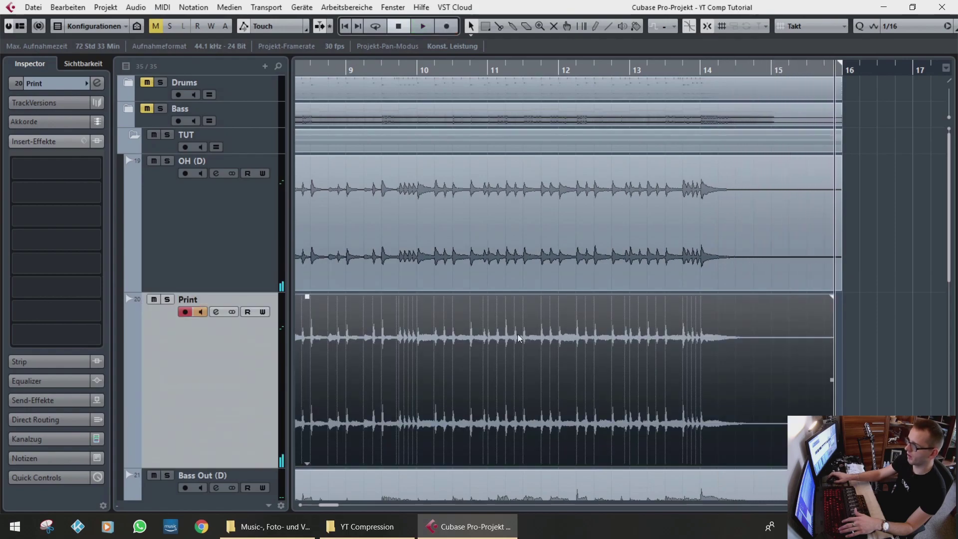
Step: Examine the transients and decays in the Print recording against the uncompressed OH (D) waveform
{"action": "left_click_drag", "start_coordinate": [499, 334], "coordinate": [842, 327]}
{"action": "left_click_drag", "start_coordinate": [445, 325], "coordinate": [614, 294]}
{"action": "scroll", "coordinate": [400, 303], "scroll_direction": "up", "scroll_amount": 4}
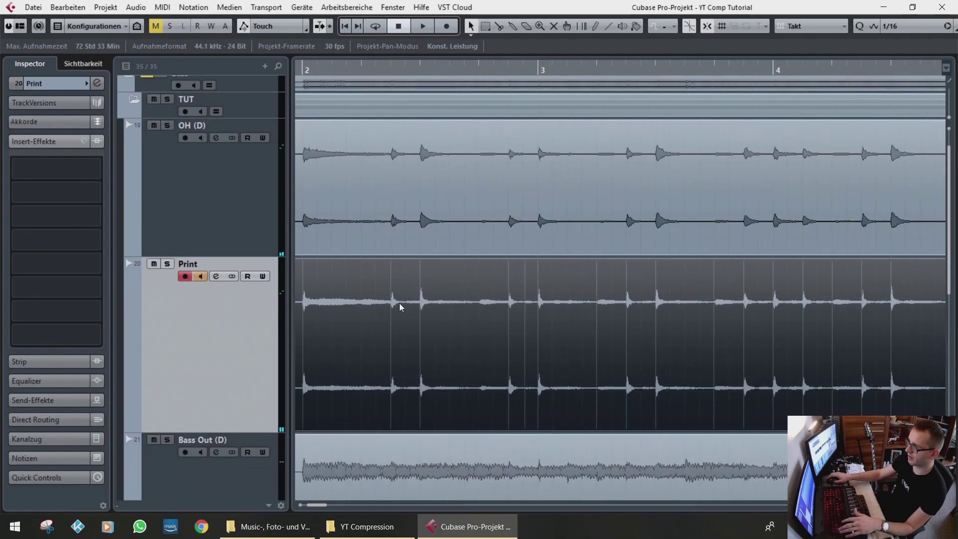
{"action": "left_click_drag", "start_coordinate": [399, 303], "coordinate": [517, 296]}
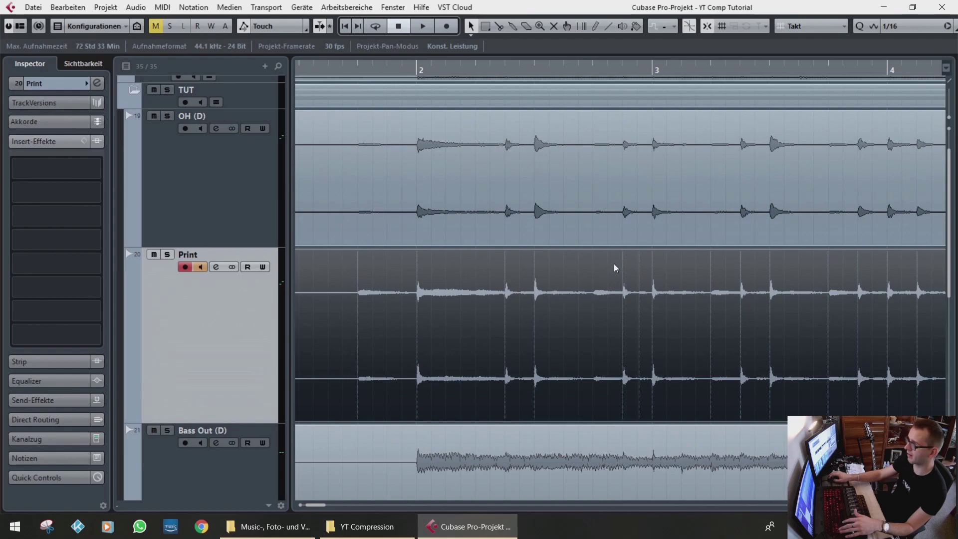
{"action": "scroll", "coordinate": [759, 185], "scroll_direction": "right", "scroll_amount": 5}
{"action": "scroll", "coordinate": [758, 185], "scroll_direction": "up", "scroll_amount": 1}
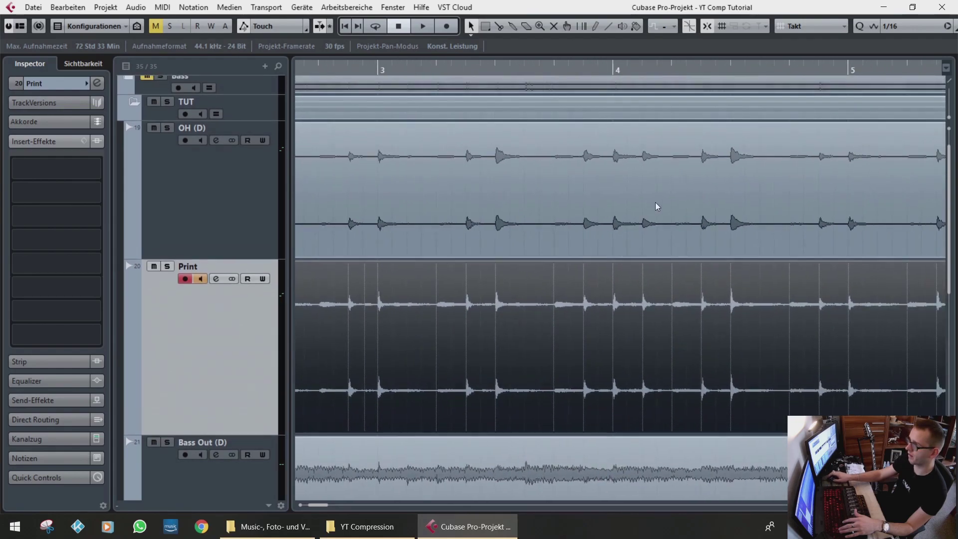
{"action": "left_click_drag", "start_coordinate": [742, 244], "coordinate": [367, 213]}
{"action": "scroll", "coordinate": [695, 226], "scroll_direction": "down", "scroll_amount": 1}
{"action": "left_click_drag", "start_coordinate": [699, 226], "coordinate": [538, 252]}
{"action": "scroll", "coordinate": [589, 239], "scroll_direction": "up", "scroll_amount": 2}
{"action": "scroll", "coordinate": [590, 243], "scroll_direction": "up", "scroll_amount": 1}
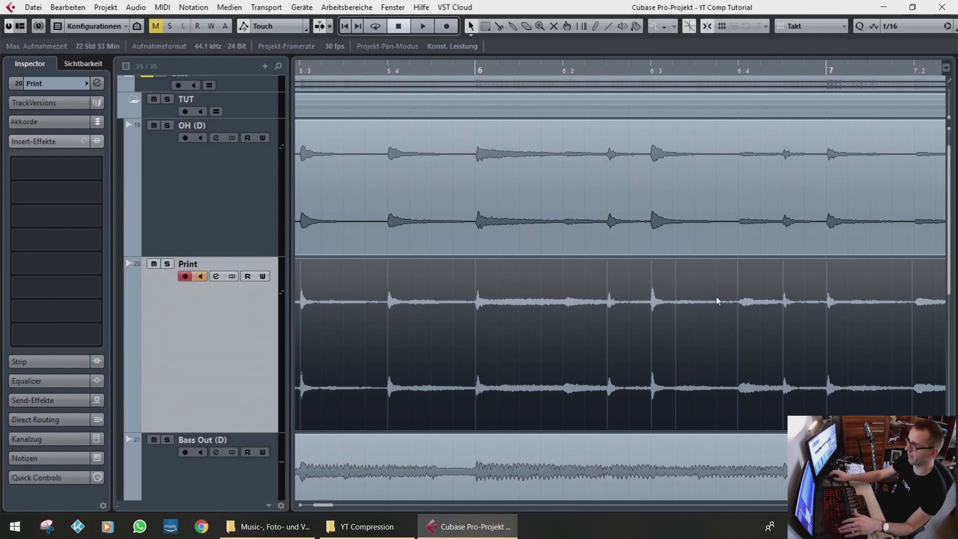
{"action": "scroll", "coordinate": [471, 281], "scroll_direction": "down", "scroll_amount": 10}
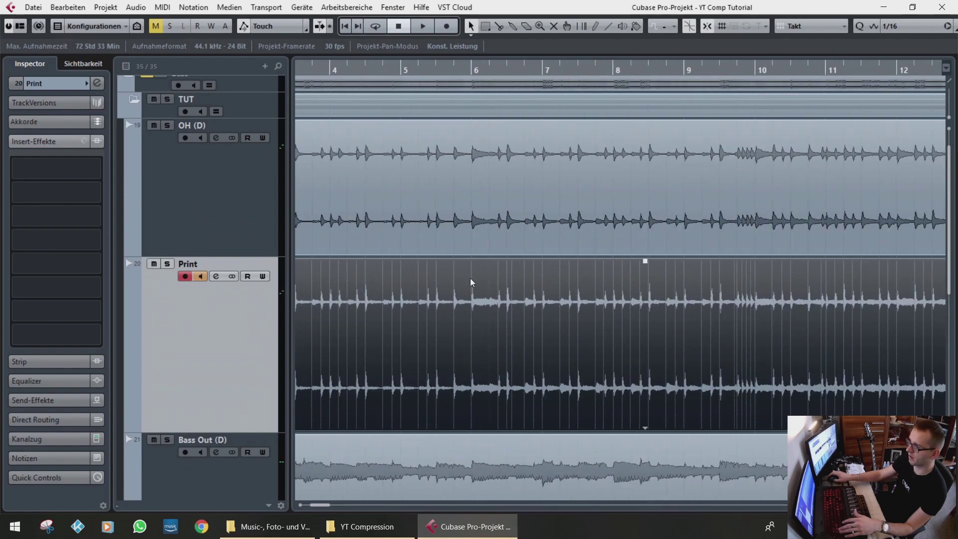
{"action": "left_click_drag", "start_coordinate": [434, 278], "coordinate": [551, 218]}
{"action": "scroll", "coordinate": [481, 240], "scroll_direction": "up", "scroll_amount": 3}
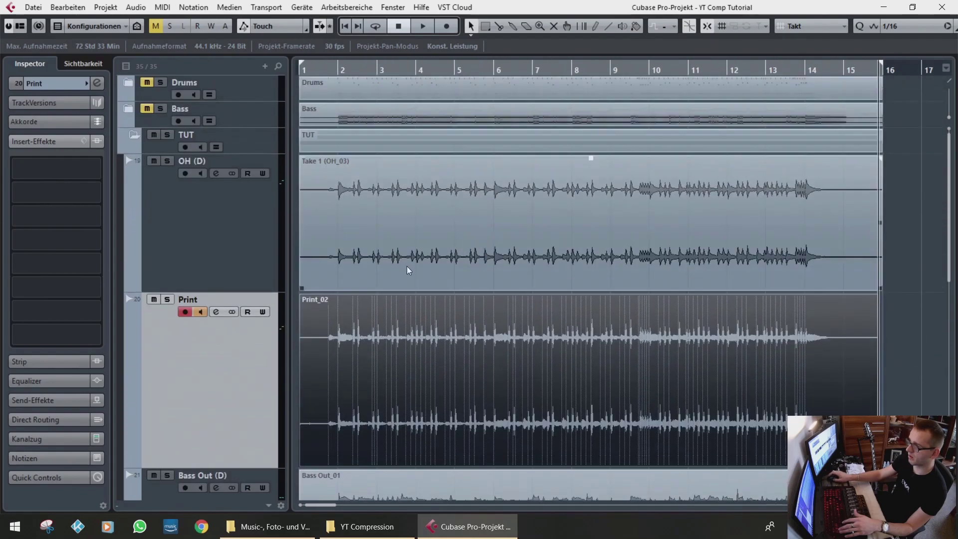
Step: Bypass the insert effects of the OH (D) track and delete the Print_02 recording
{"action": "left_click", "coordinate": [232, 250]}
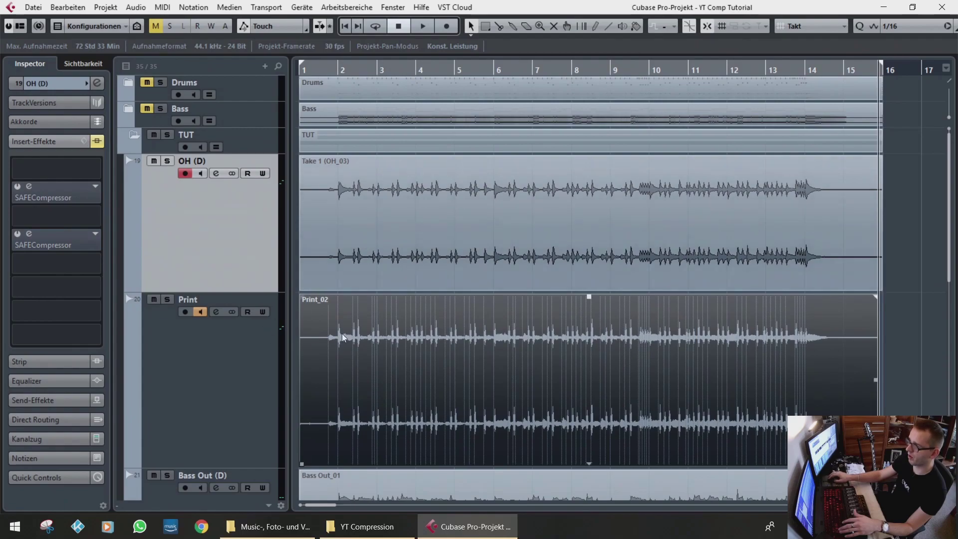
{"action": "left_click", "coordinate": [363, 238]}
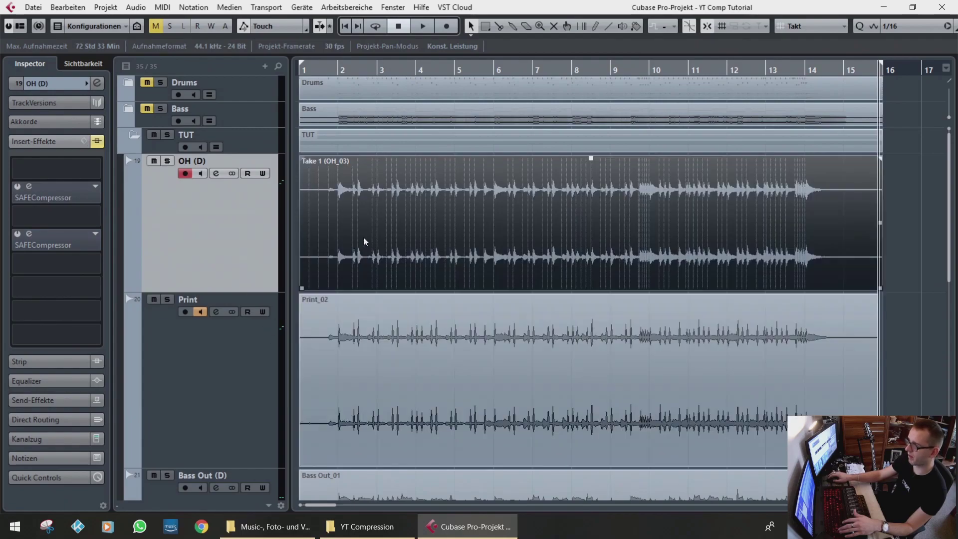
{"action": "left_click", "coordinate": [371, 334]}
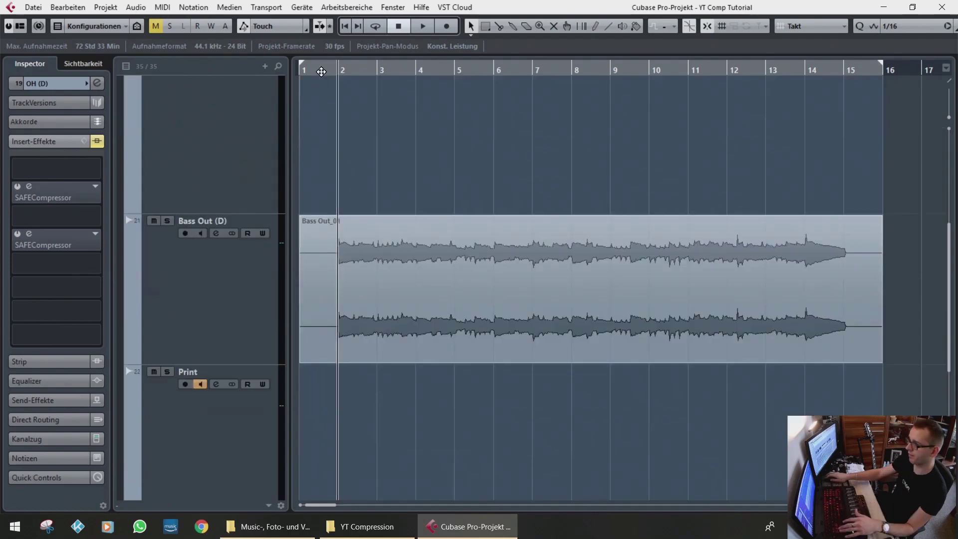
Step: Listen to the Bass Out (D) track from about bar 2 and select that track
{"action": "key", "text": "space"}
{"action": "scroll", "coordinate": [395, 272], "scroll_direction": "up", "scroll_amount": 3}
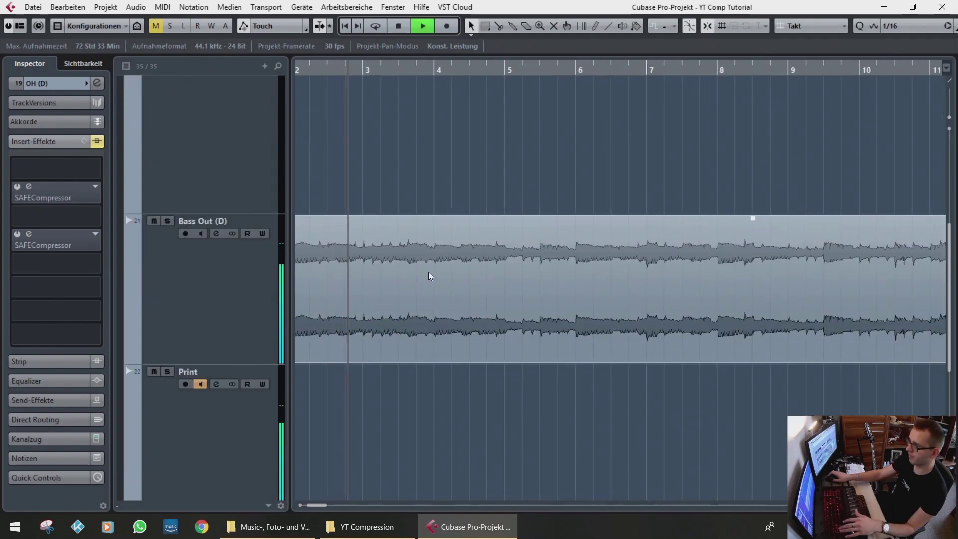
{"action": "scroll", "coordinate": [485, 272], "scroll_direction": "down", "scroll_amount": 2}
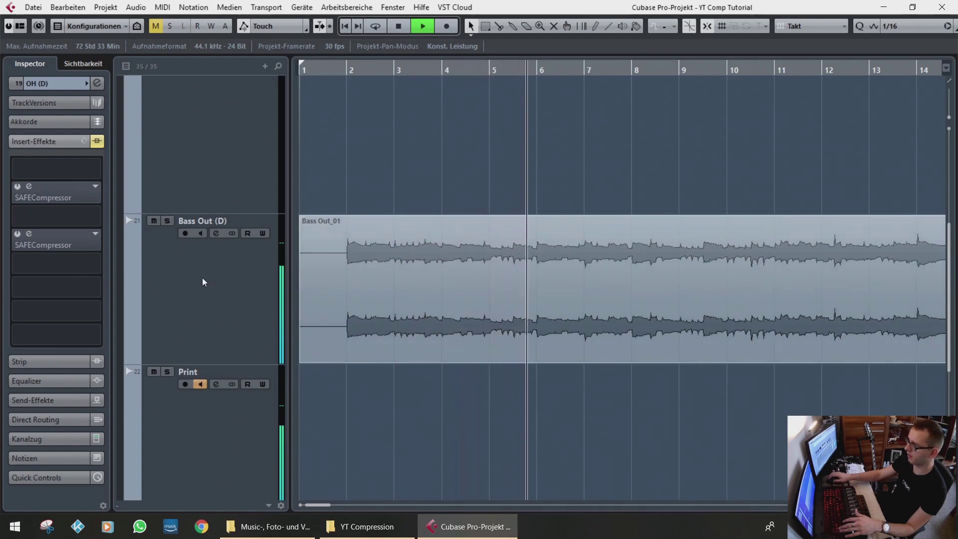
{"action": "key", "text": "space"}
{"action": "left_click", "coordinate": [205, 300]}
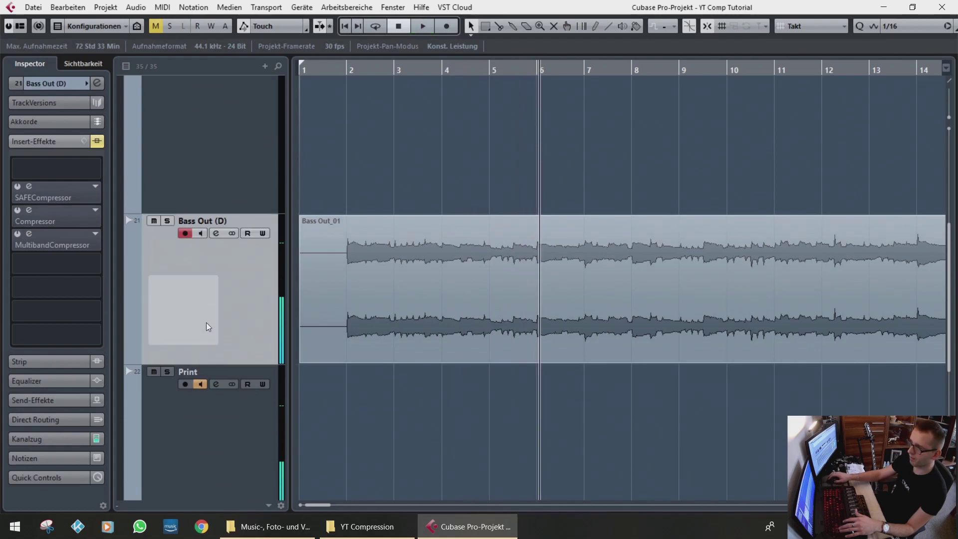
Step: Open the SAFECompressor insert of the Bass Out (D) track
{"action": "scroll", "coordinate": [359, 261], "scroll_direction": "up", "scroll_amount": 2}
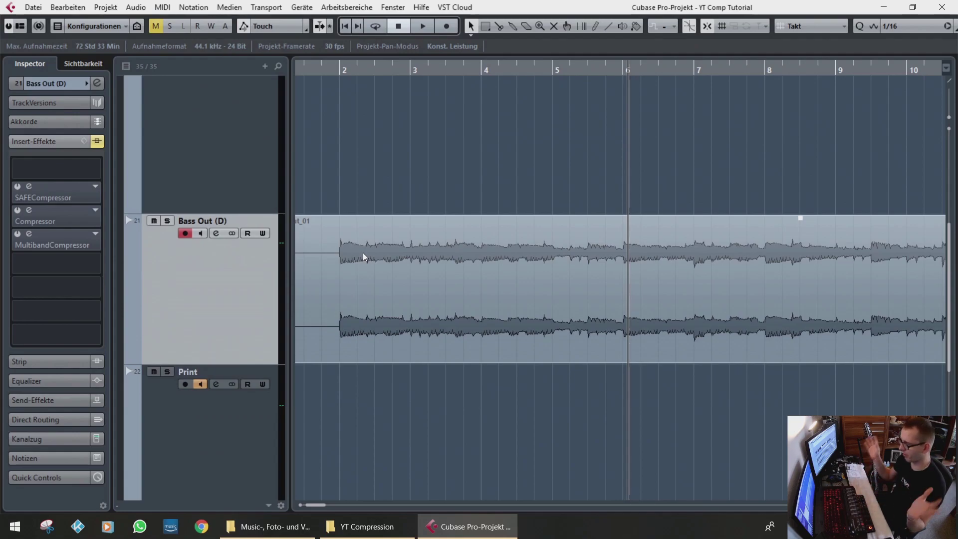
{"action": "scroll", "coordinate": [363, 252], "scroll_direction": "up", "scroll_amount": 2}
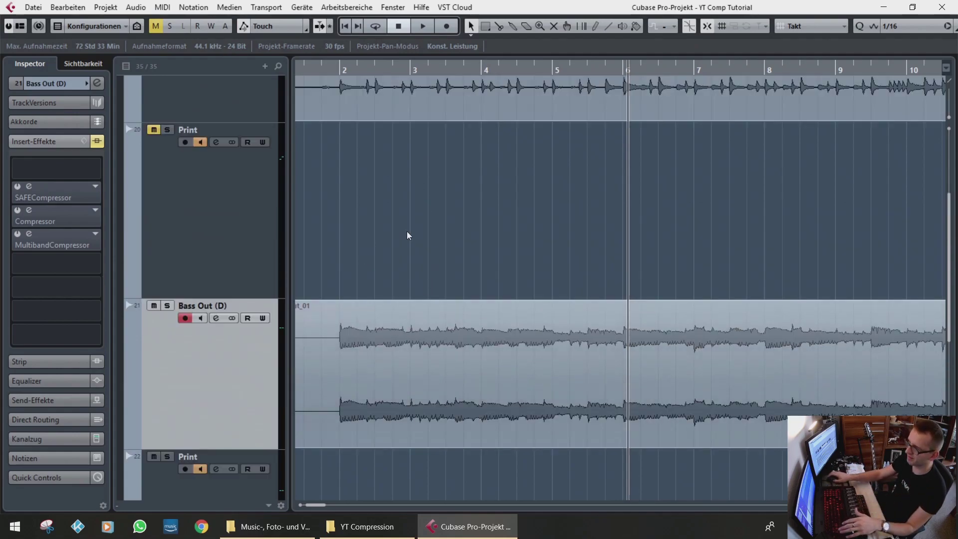
{"action": "scroll", "coordinate": [407, 239], "scroll_direction": "down", "scroll_amount": 4}
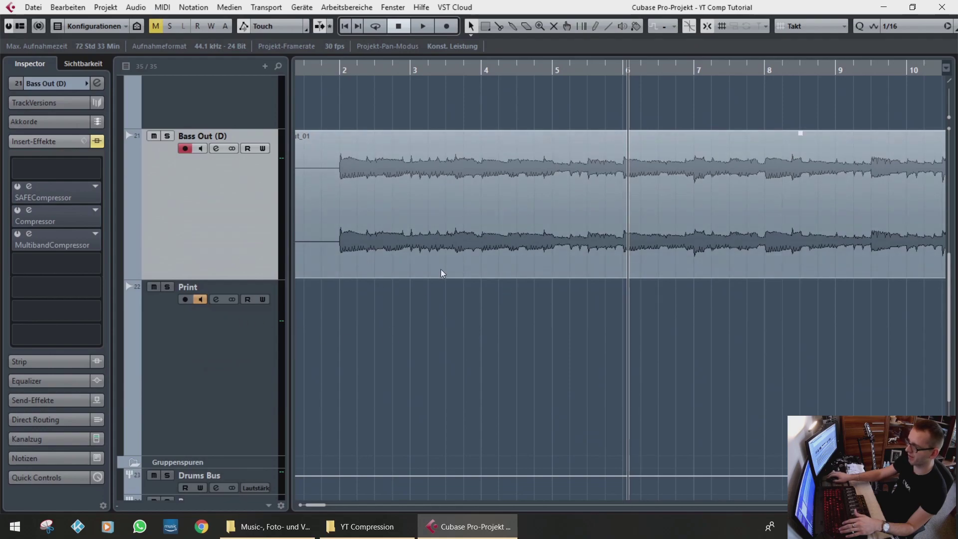
{"action": "left_click_drag", "start_coordinate": [183, 225], "coordinate": [349, 312]}
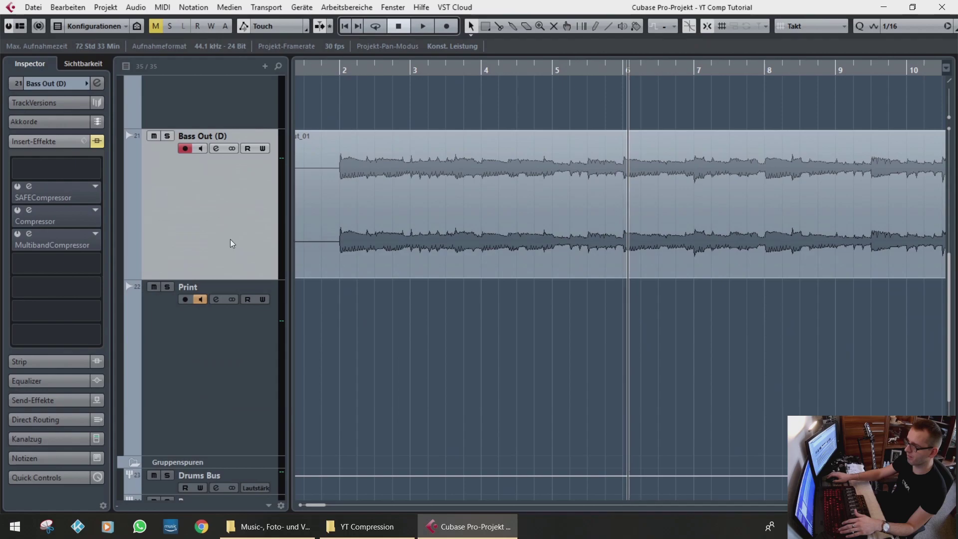
{"action": "double_click", "coordinate": [28, 194]}
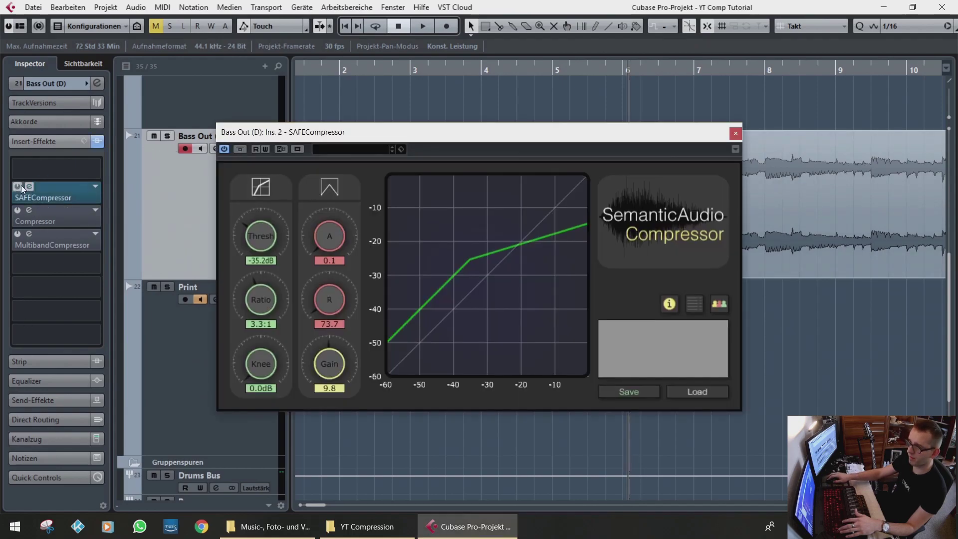
Step: Play Bass Out (D) from the project start with SAFECompressor bypassed, activate the compressor to compare, and close its window
{"action": "key", "text": "Home"}
{"action": "key", "text": "space"}
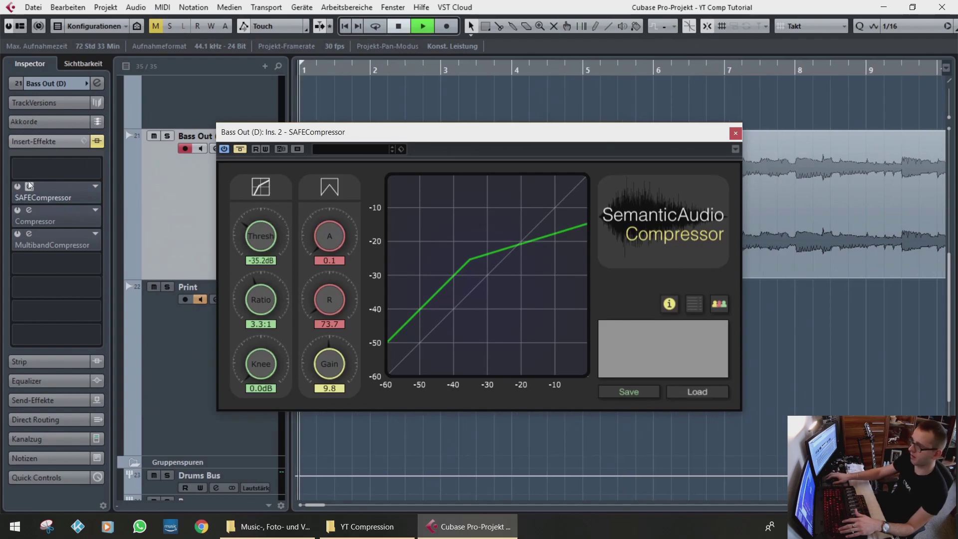
{"action": "left_click", "coordinate": [241, 149]}
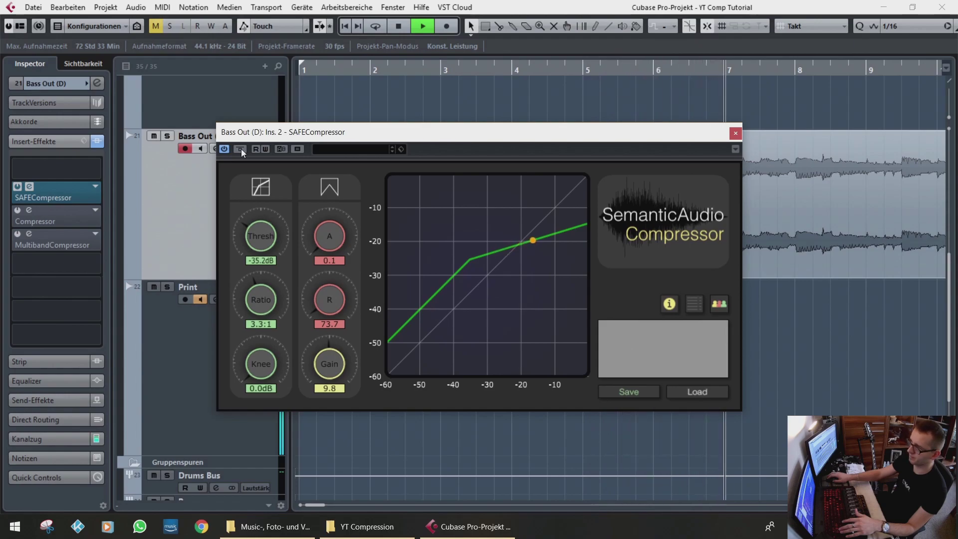
{"action": "key", "text": "space"}
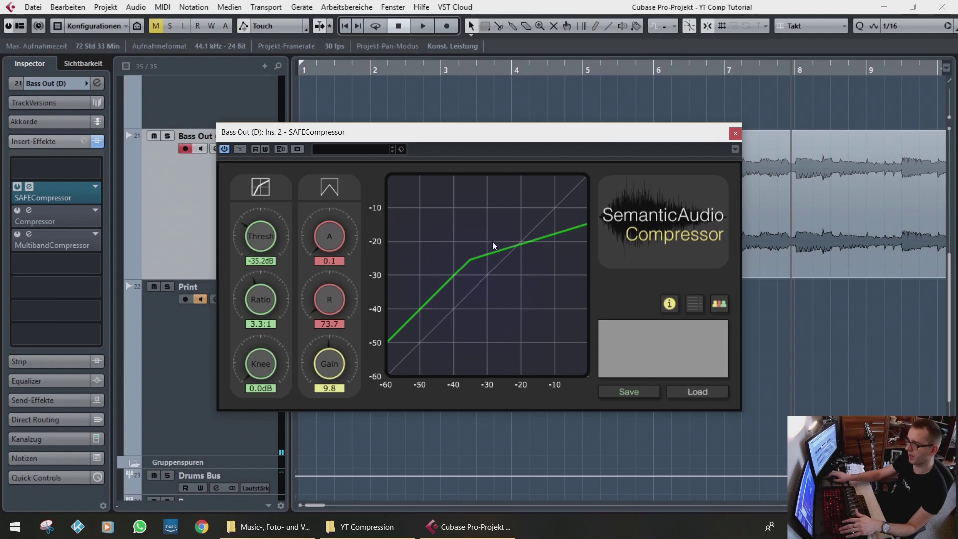
{"action": "left_click", "coordinate": [736, 133]}
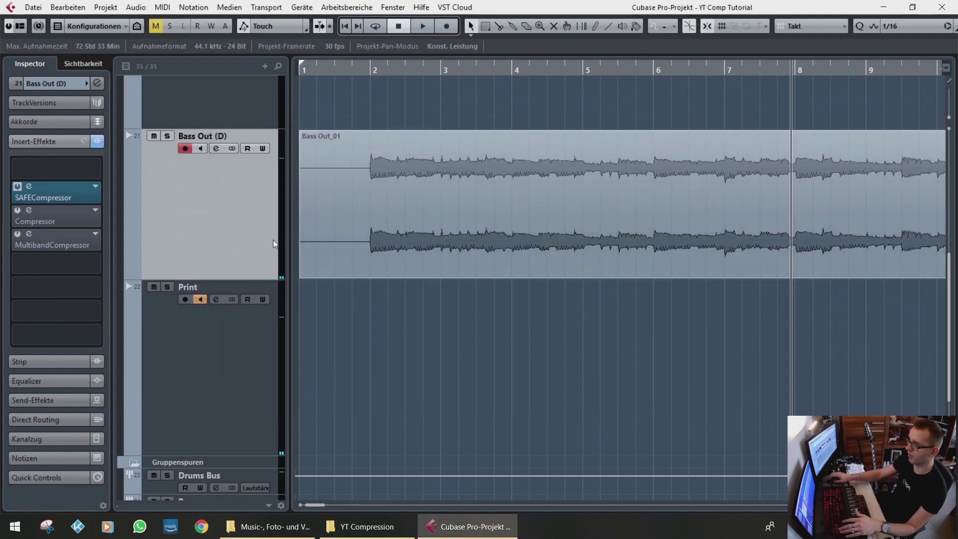
Step: Record the compressed bass onto the Print track below Bass Out (D), from the project start to about bar 10
{"action": "left_click", "coordinate": [203, 358]}
{"action": "key", "text": "Home"}
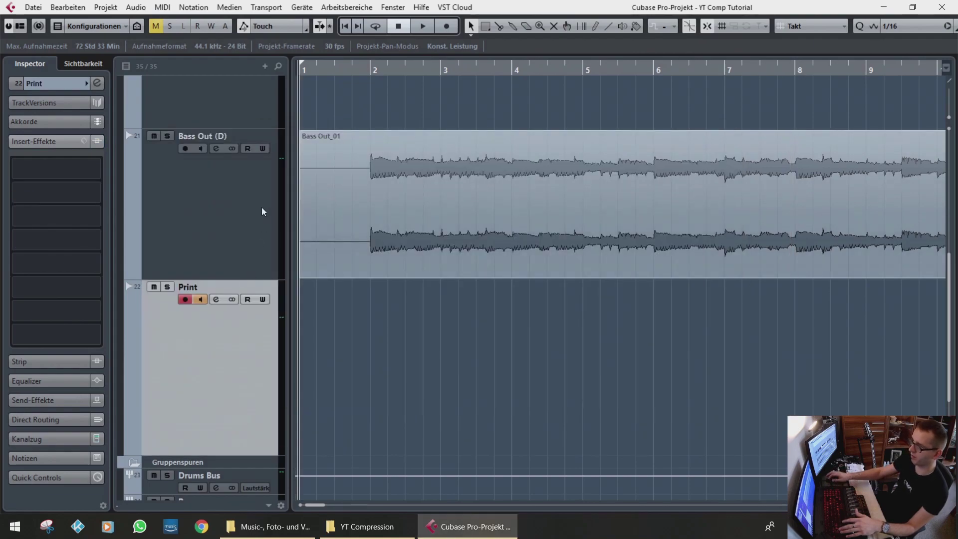
{"action": "key", "text": "KP_Multiply"}
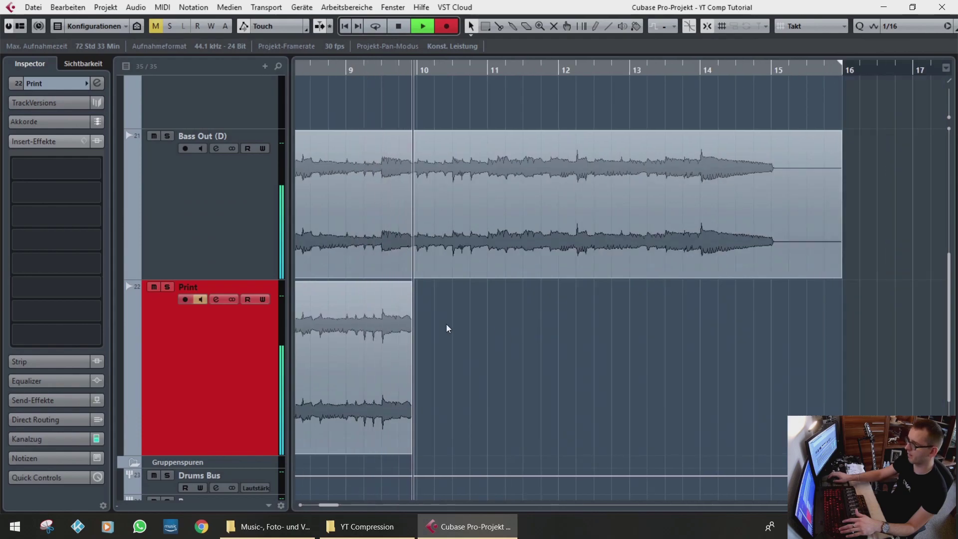
{"action": "key", "text": "space"}
Step: Examine the transients and sustain in the Print recording against the uncompressed Bass Out (D) waveform, back to the first note at bar 2
{"action": "left_click_drag", "start_coordinate": [415, 324], "coordinate": [496, 304]}
{"action": "scroll", "coordinate": [496, 303], "scroll_direction": "up", "scroll_amount": 1}
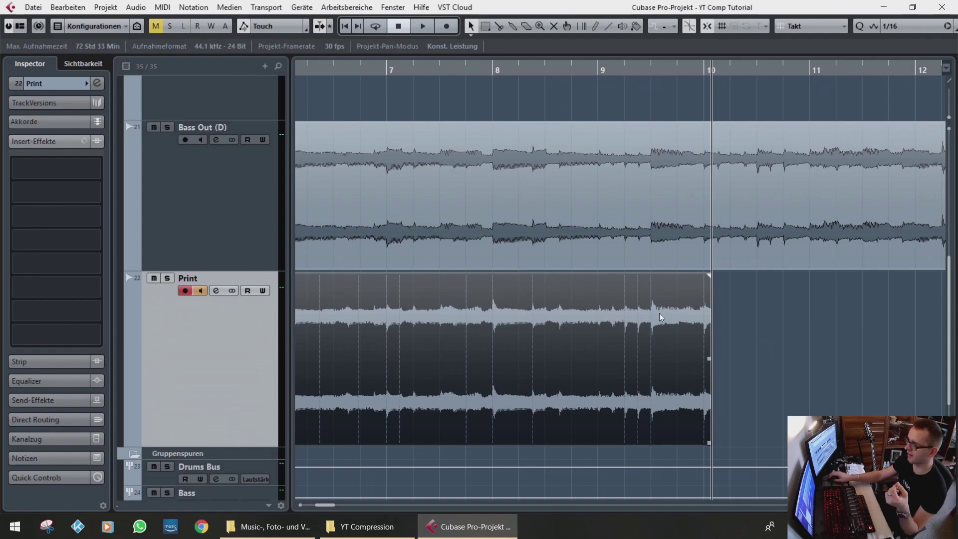
{"action": "scroll", "coordinate": [461, 314], "scroll_direction": "left", "scroll_amount": 4}
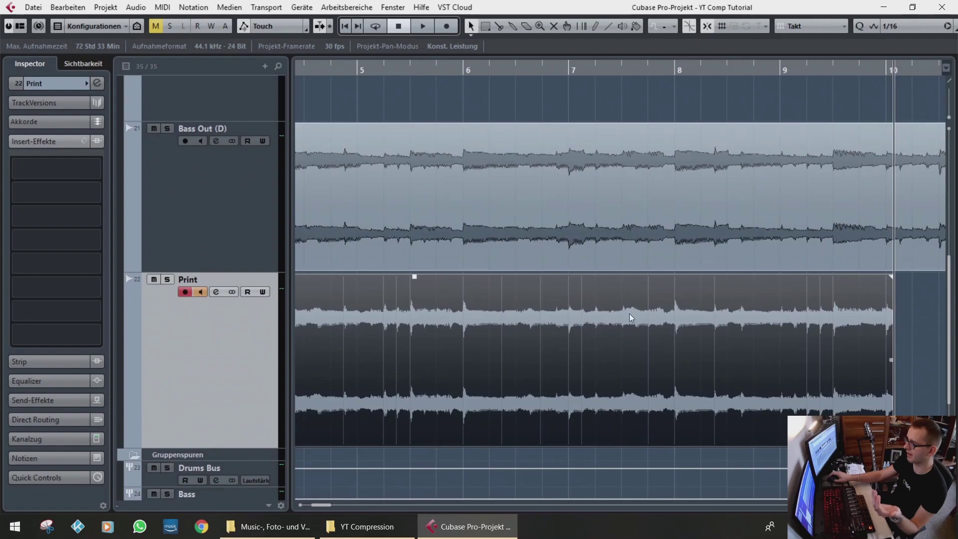
{"action": "scroll", "coordinate": [520, 319], "scroll_direction": "left", "scroll_amount": 3}
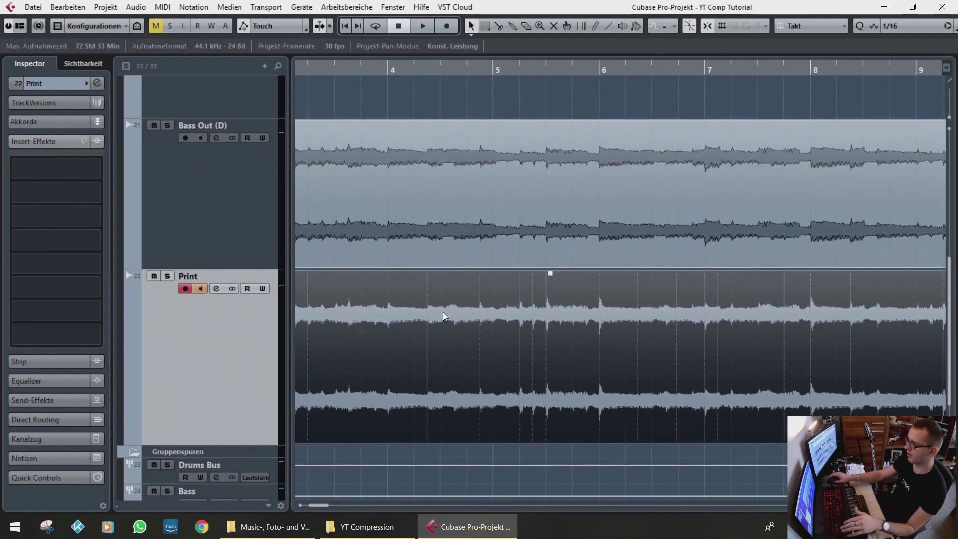
{"action": "scroll", "coordinate": [447, 310], "scroll_direction": "left", "scroll_amount": 2}
{"action": "scroll", "coordinate": [509, 314], "scroll_direction": "left", "scroll_amount": 2}
{"action": "scroll", "coordinate": [392, 291], "scroll_direction": "down", "scroll_amount": 1}
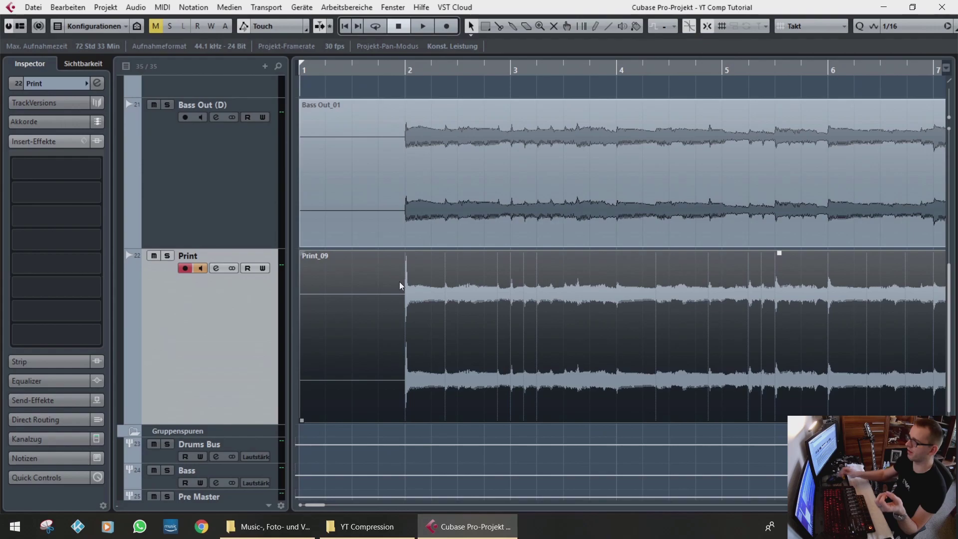
Step: Look at the attack setting in the SAFECompressor of Bass Out (D) and close its window
{"action": "left_click", "coordinate": [226, 192]}
{"action": "left_click", "coordinate": [29, 187]}
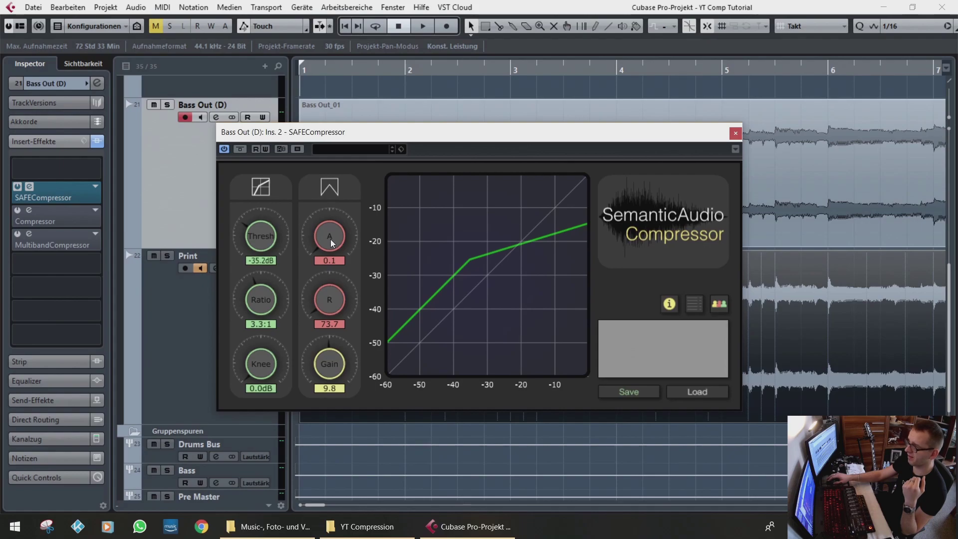
{"action": "left_click", "coordinate": [735, 133]}
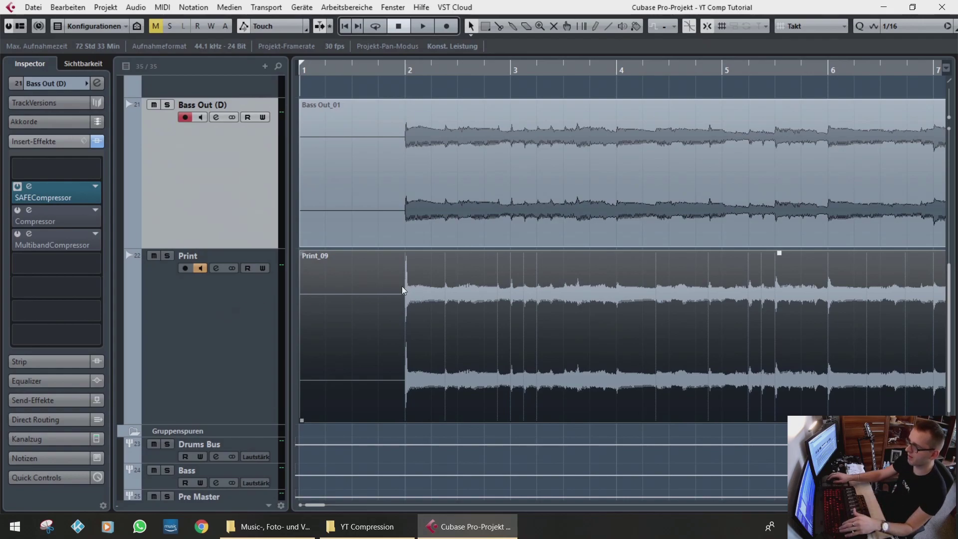
Step: Split the Print recording just before and just after the first transient at bar 2 to isolate it
{"action": "left_click", "coordinate": [692, 26]}
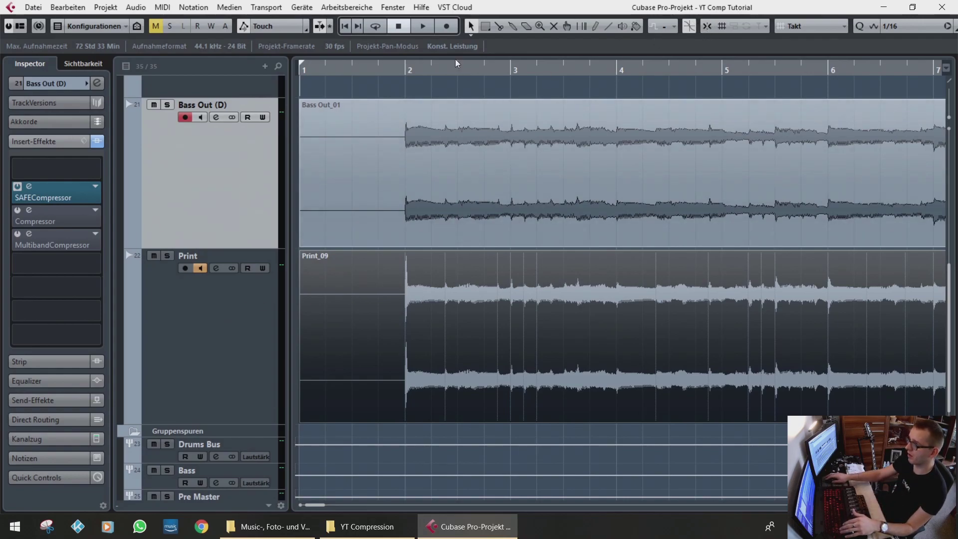
{"action": "scroll", "coordinate": [391, 293], "scroll_direction": "up", "scroll_amount": 8}
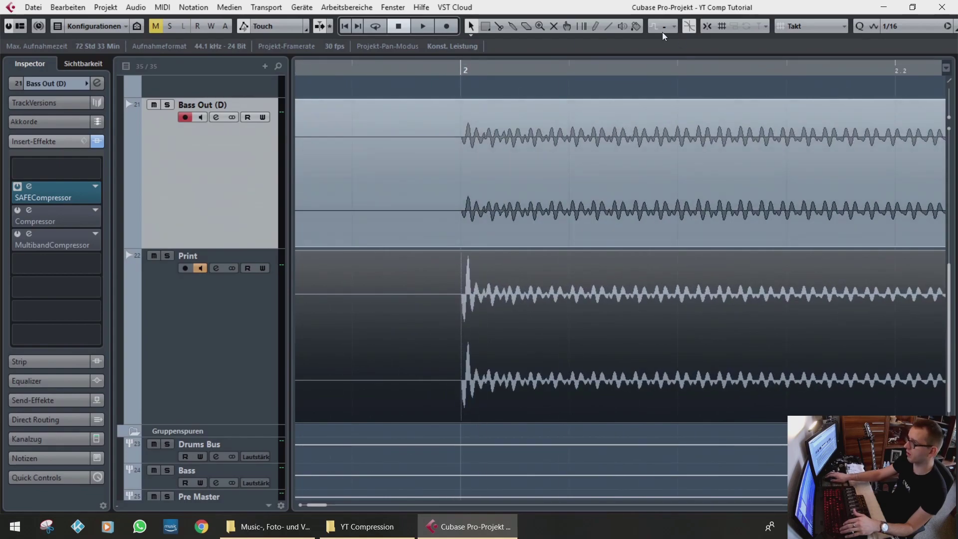
{"action": "left_click", "coordinate": [482, 317], "text": "alt"}
{"action": "left_click", "coordinate": [446, 312], "text": "alt"}
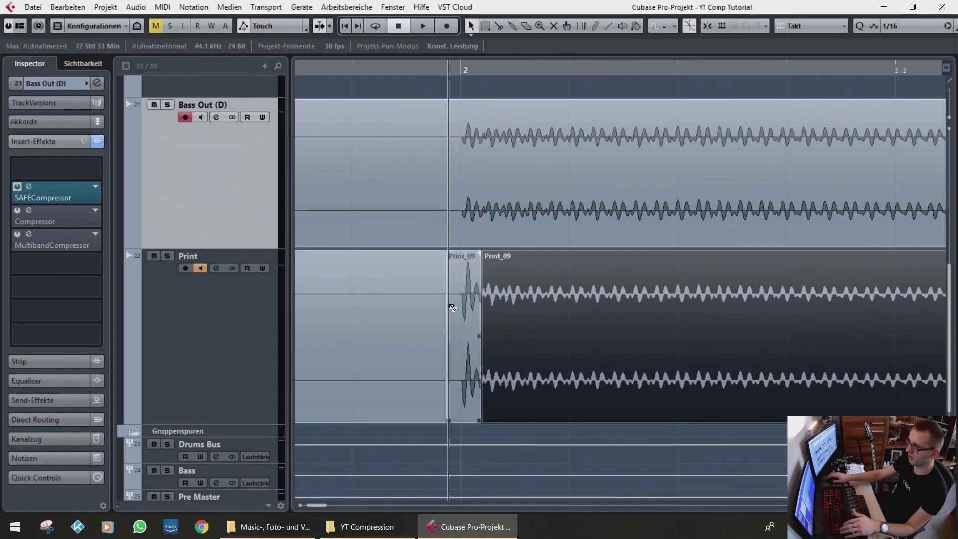
Step: Lower the clip volume of the isolated transient at bar 2 on the Print track to tame its peak
{"action": "left_click", "coordinate": [465, 266]}
{"action": "left_click_drag", "start_coordinate": [465, 254], "coordinate": [468, 341]}
{"action": "left_click", "coordinate": [409, 283]}
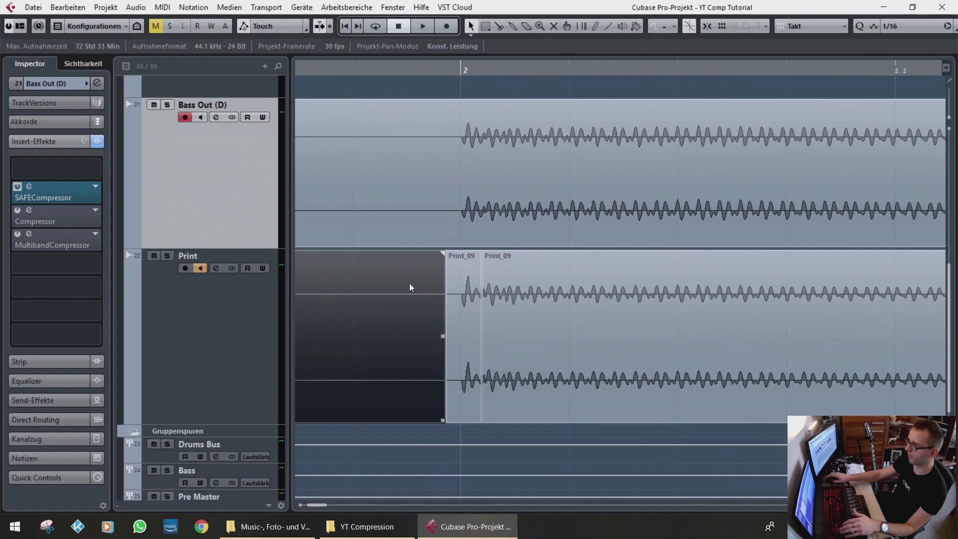
{"action": "scroll", "coordinate": [409, 283], "scroll_direction": "down", "scroll_amount": 8}
{"action": "scroll", "coordinate": [414, 280], "scroll_direction": "up", "scroll_amount": 8}
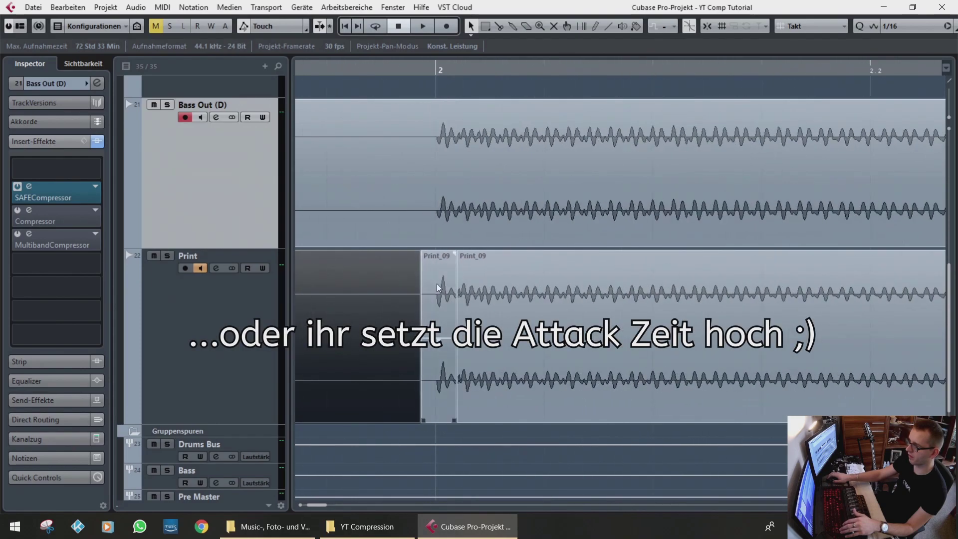
{"action": "left_click", "coordinate": [442, 334]}
{"action": "mouse_move", "coordinate": [439, 338]}
{"action": "left_mouse_down"}
{"action": "mouse_move", "coordinate": [439, 371]}
{"action": "mouse_move", "coordinate": [438, 354]}
{"action": "left_mouse_up"}
Step: Listen to the soloed Print track from before bar 2 to just past bar 3, and delete its recording
{"action": "scroll", "coordinate": [409, 257], "scroll_direction": "down", "scroll_amount": 4}
{"action": "scroll", "coordinate": [374, 220], "scroll_direction": "down", "scroll_amount": 3}
{"action": "left_click", "coordinate": [316, 70]}
{"action": "key", "text": "space"}
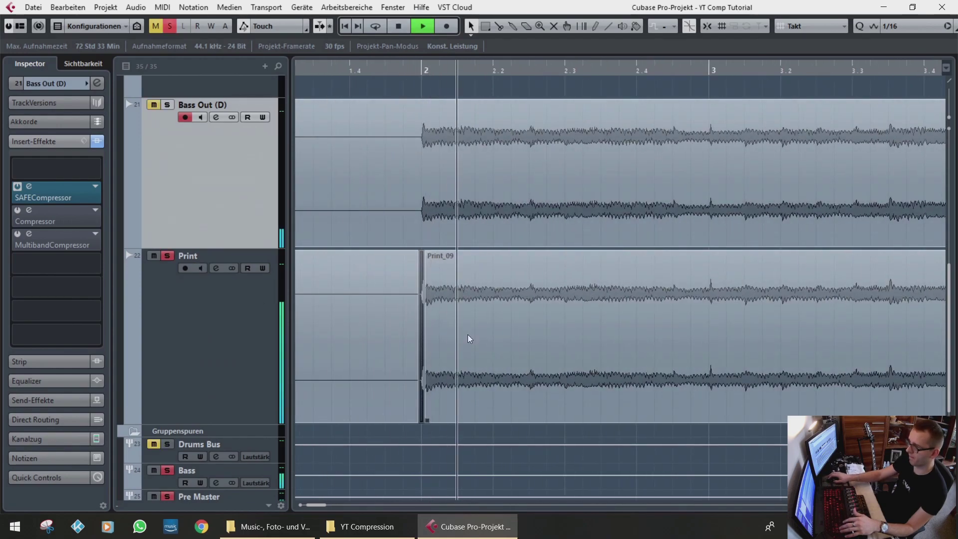
{"action": "key", "text": "space"}
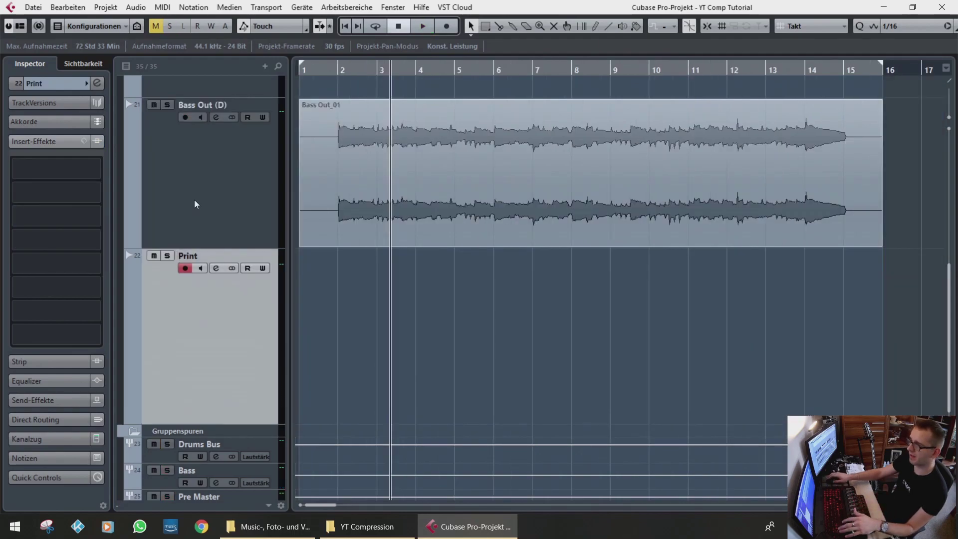
Step: Turn input monitoring back on for the Print track below Bass Out (D)
{"action": "left_click", "coordinate": [193, 200]}
{"action": "left_click", "coordinate": [211, 325]}
{"action": "left_click", "coordinate": [202, 269]}
{"action": "scroll", "coordinate": [218, 231], "scroll_direction": "up", "scroll_amount": 2}
{"action": "scroll", "coordinate": [240, 267], "scroll_direction": "down", "scroll_amount": 2}
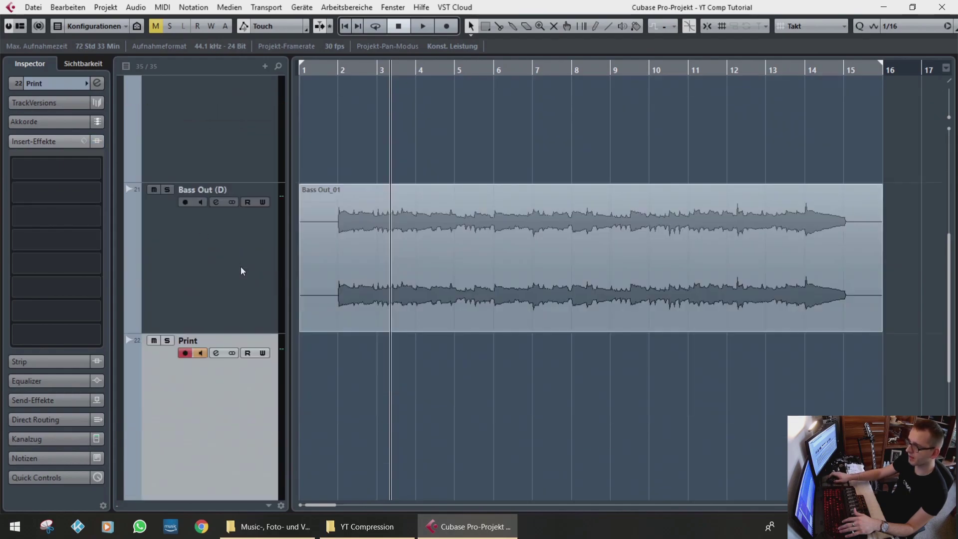
Step: Check the input and output routing of the Print and Bass Out (D) tracks, and bypass SAFECompressor on Bass Out (D)
{"action": "left_click", "coordinate": [56, 82]}
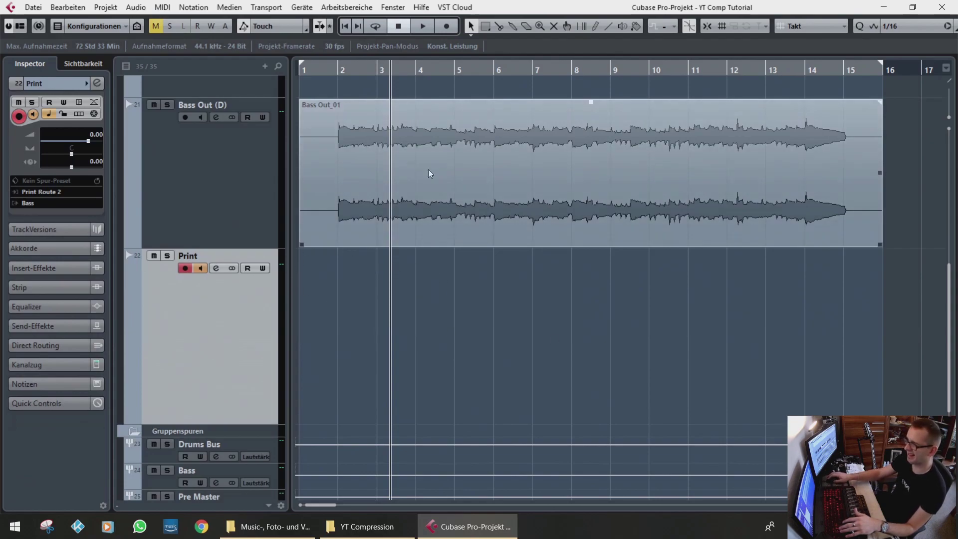
{"action": "left_click", "coordinate": [156, 168]}
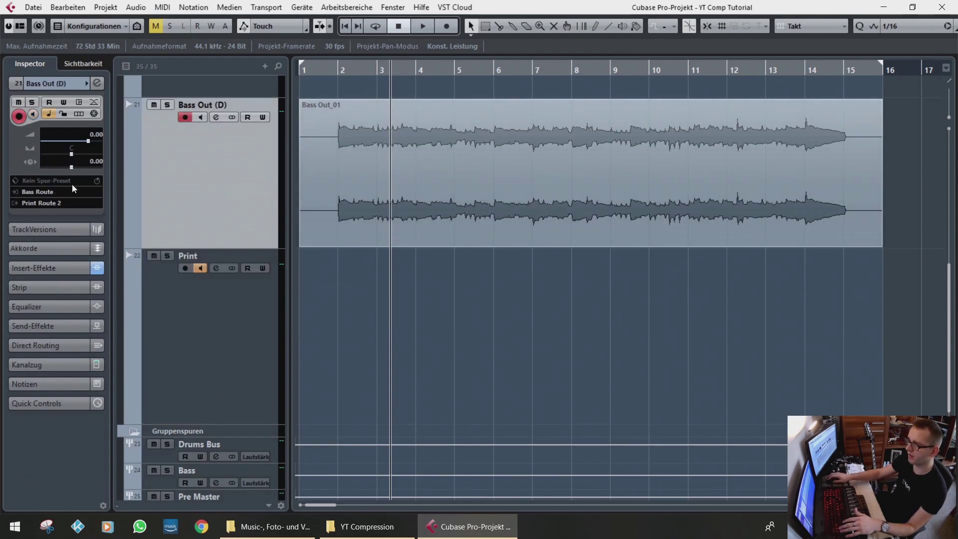
{"action": "left_click", "coordinate": [56, 270]}
{"action": "left_click", "coordinate": [18, 188]}
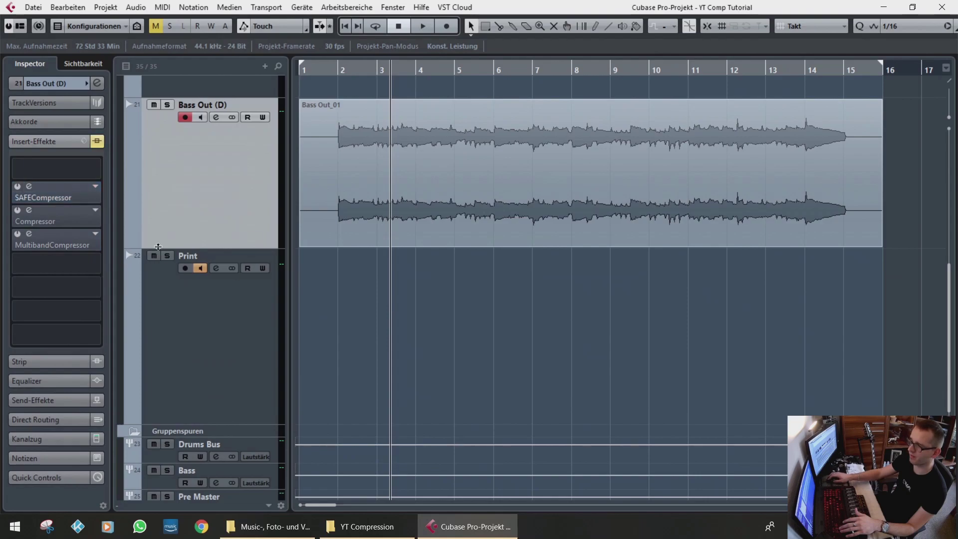
Step: Activate the MultibandCompressor insert on Bass Out (D) and open its window, placed clear of the project start
{"action": "left_click", "coordinate": [396, 193]}
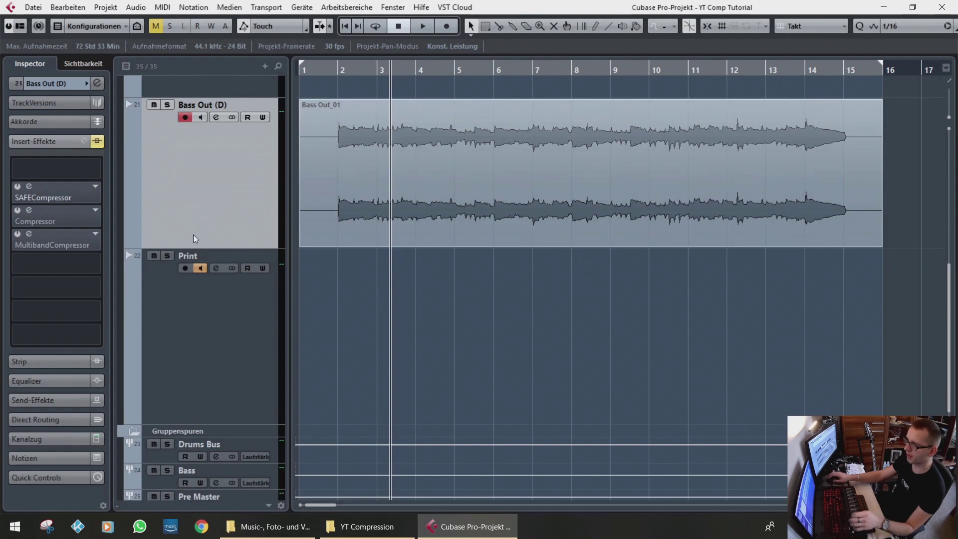
{"action": "left_click", "coordinate": [16, 234]}
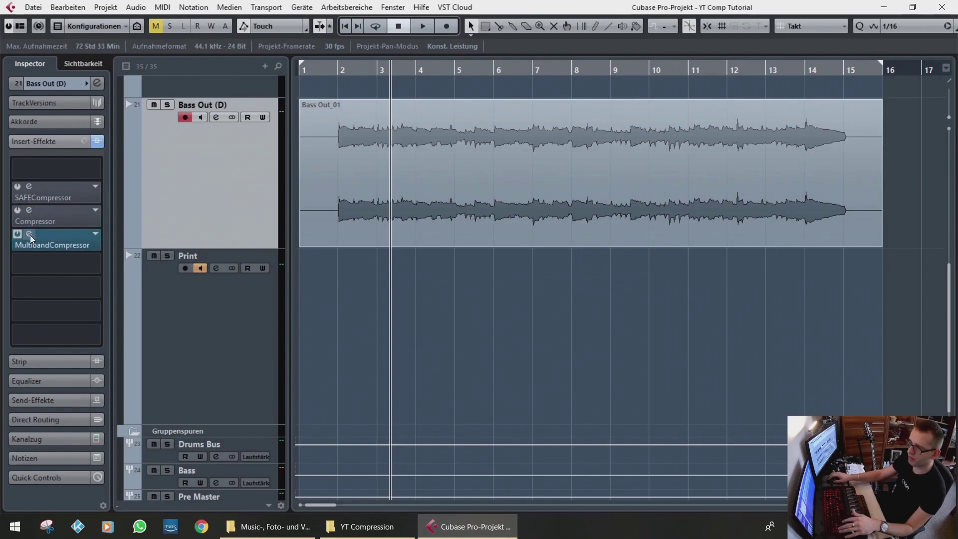
{"action": "left_click", "coordinate": [29, 234]}
{"action": "left_click_drag", "start_coordinate": [550, 538], "coordinate": [476, 43]}
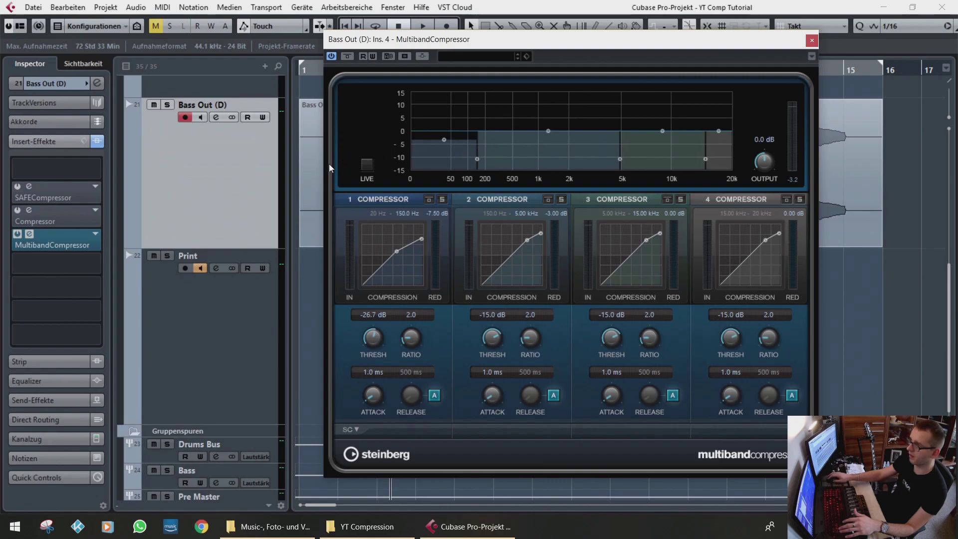
{"action": "left_click_drag", "start_coordinate": [441, 40], "coordinate": [499, 53]}
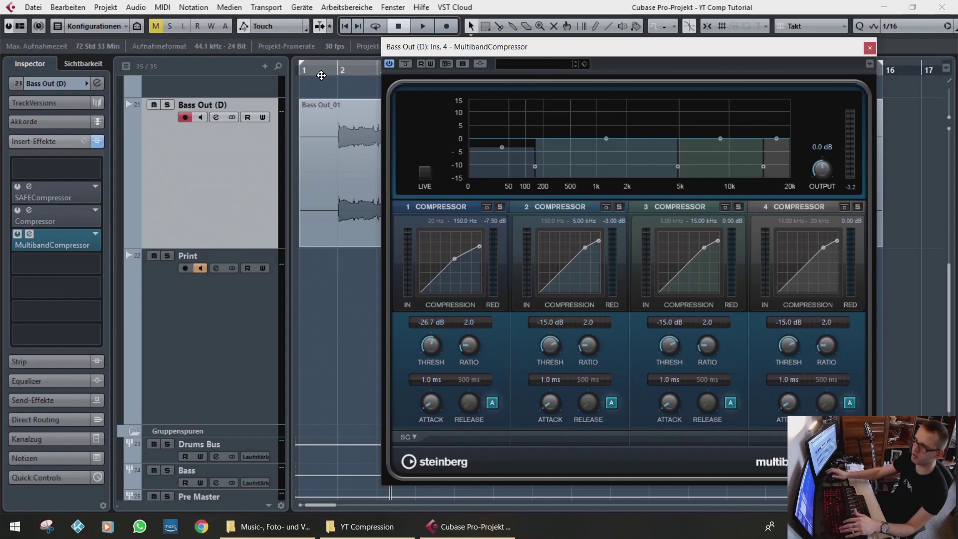
Step: Play Bass Out (D) from bar 1, comparing MultibandCompressor bypassed and active, and close the plug-in window
{"action": "left_click", "coordinate": [303, 67]}
{"action": "key", "text": "space"}
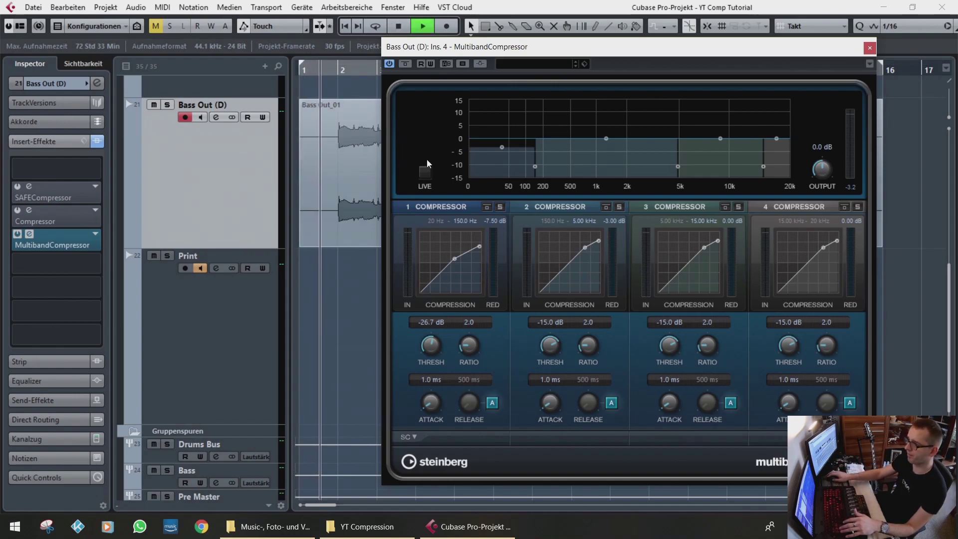
{"action": "left_click", "coordinate": [405, 65]}
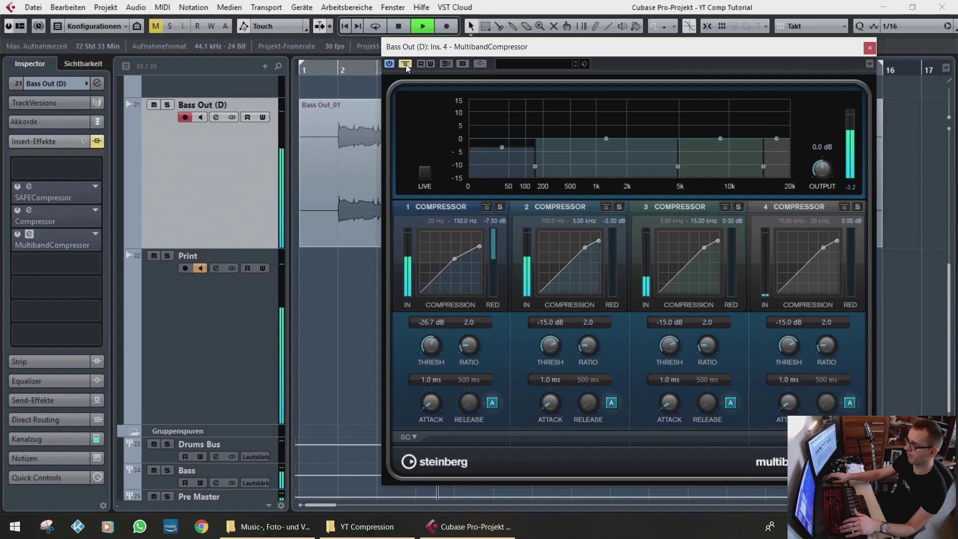
{"action": "left_click", "coordinate": [406, 64]}
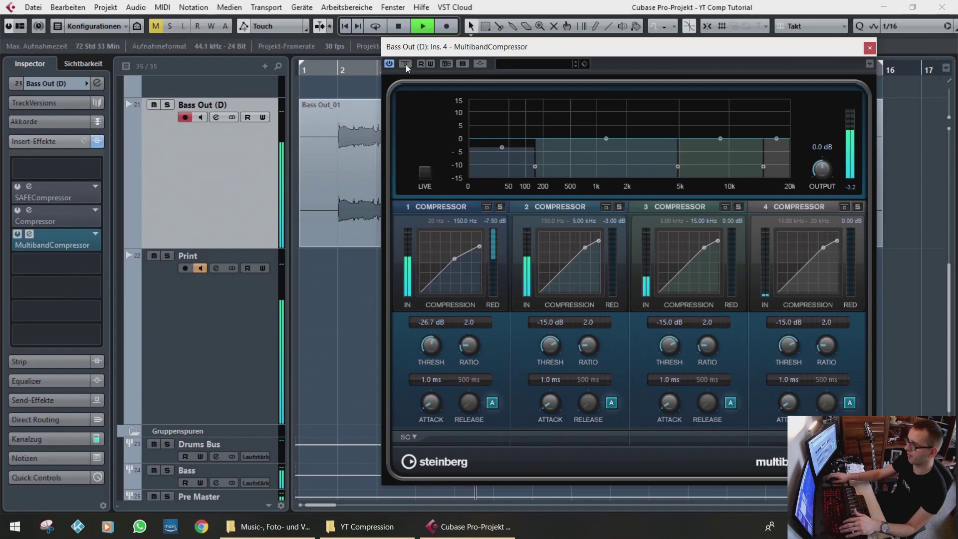
{"action": "key", "text": "space"}
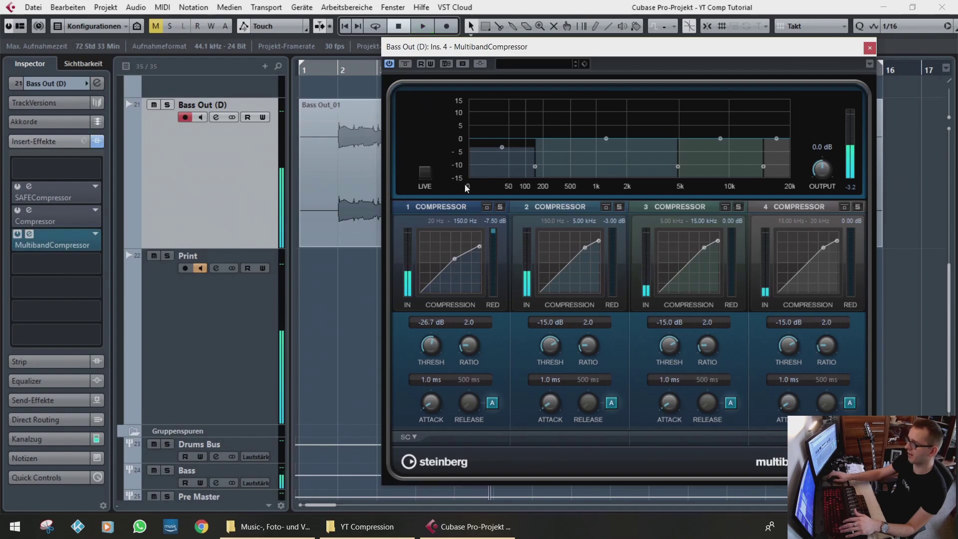
{"action": "mouse_move", "coordinate": [501, 148]}
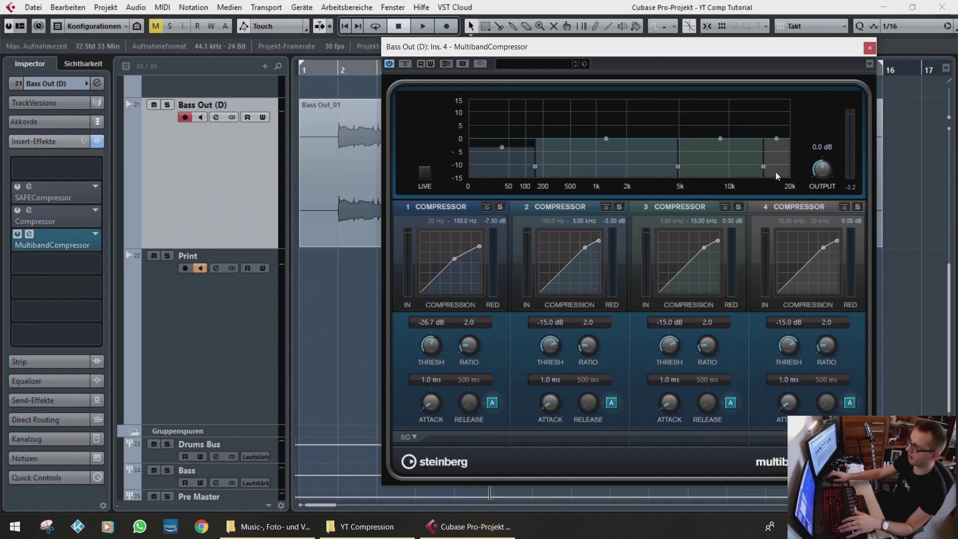
{"action": "left_click", "coordinate": [870, 48]}
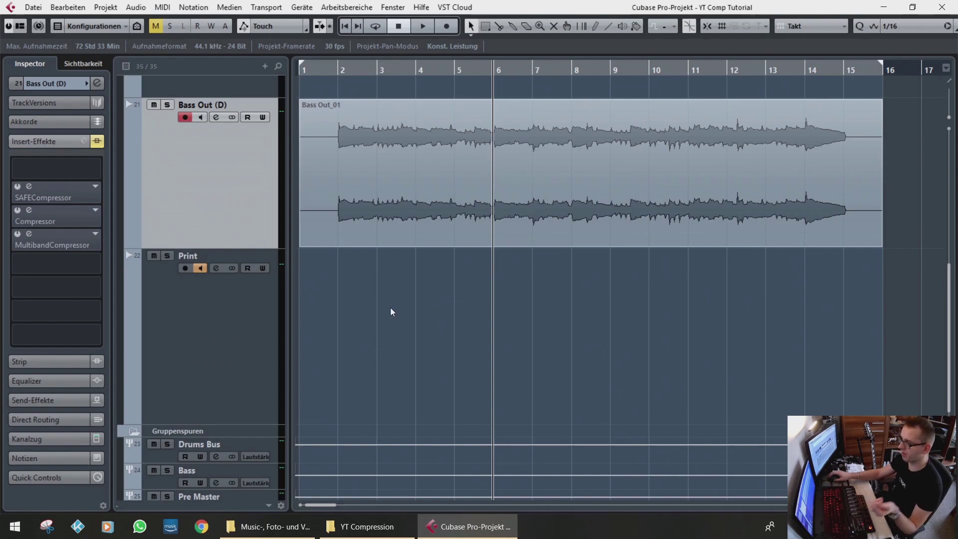
{"action": "left_click", "coordinate": [208, 312]}
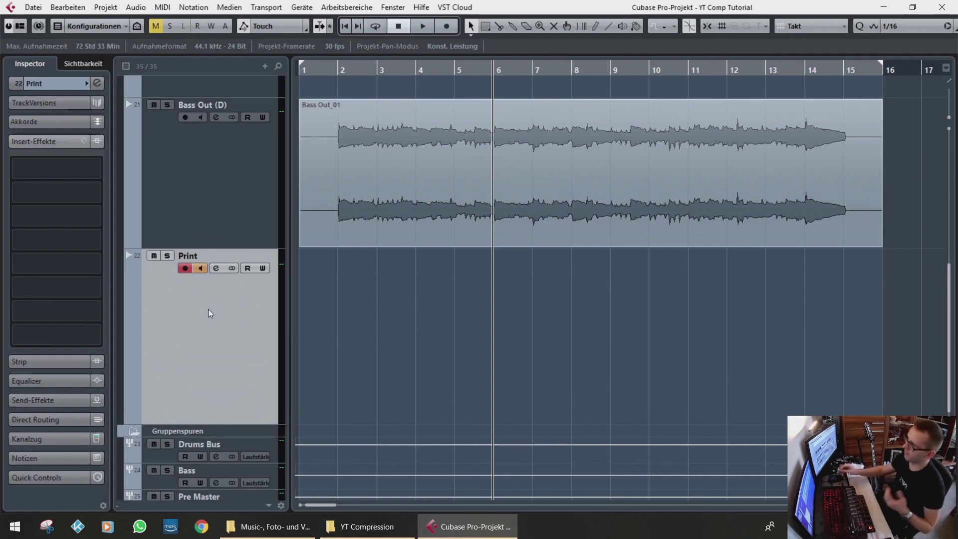
{"action": "left_click", "coordinate": [251, 206]}
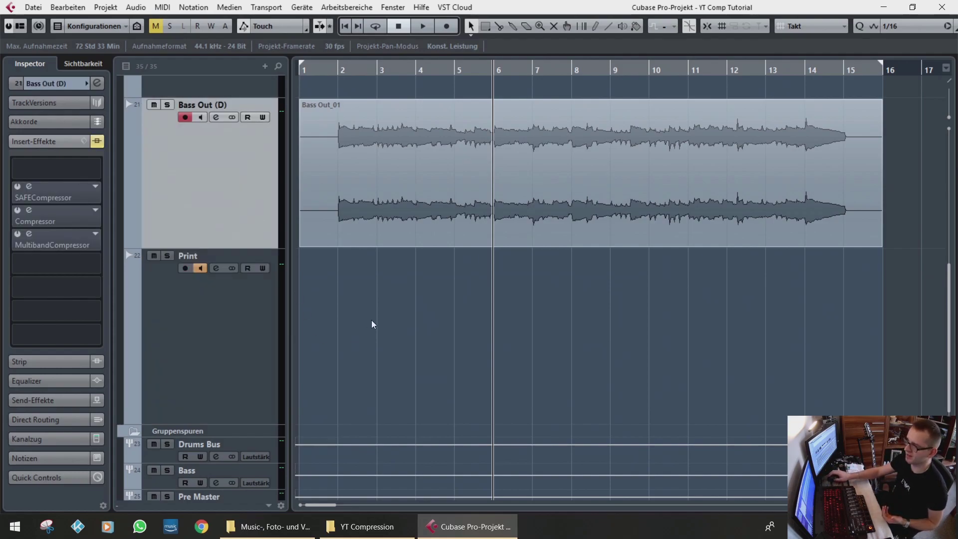
{"action": "scroll", "coordinate": [372, 320], "scroll_direction": "up", "scroll_amount": 2}
{"action": "scroll", "coordinate": [351, 223], "scroll_direction": "up", "scroll_amount": 2}
{"action": "scroll", "coordinate": [352, 230], "scroll_direction": "down", "scroll_amount": 2}
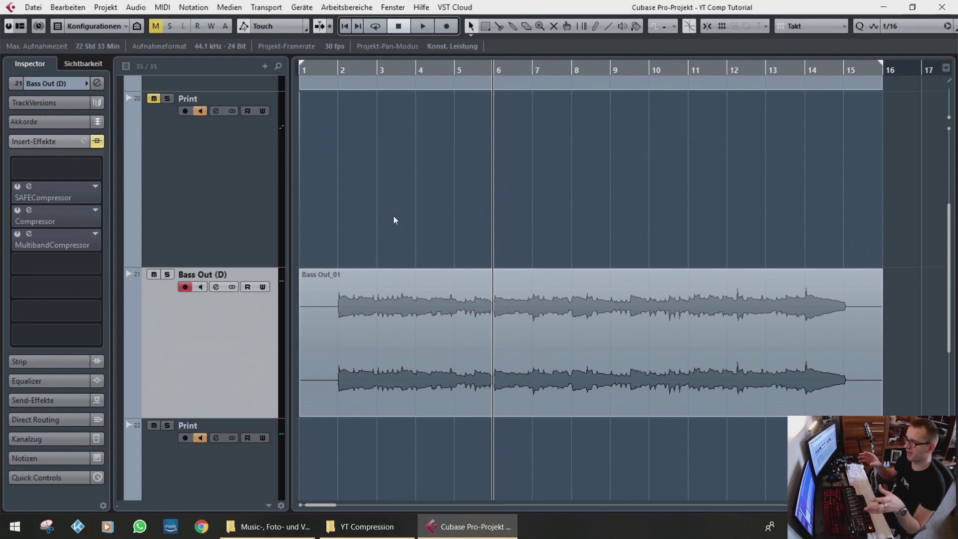
{"action": "left_click", "coordinate": [383, 304]}
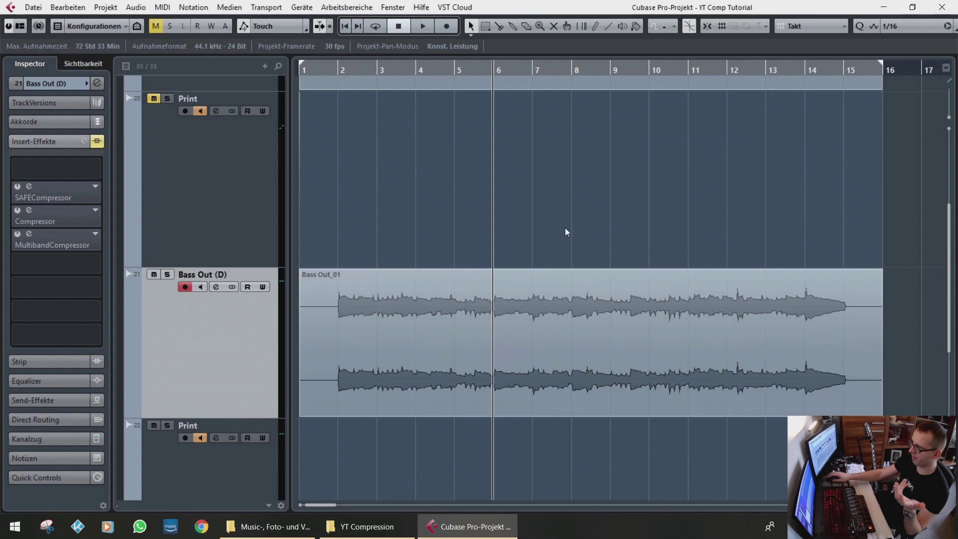
{"action": "scroll", "coordinate": [388, 212], "scroll_direction": "up", "scroll_amount": 3}
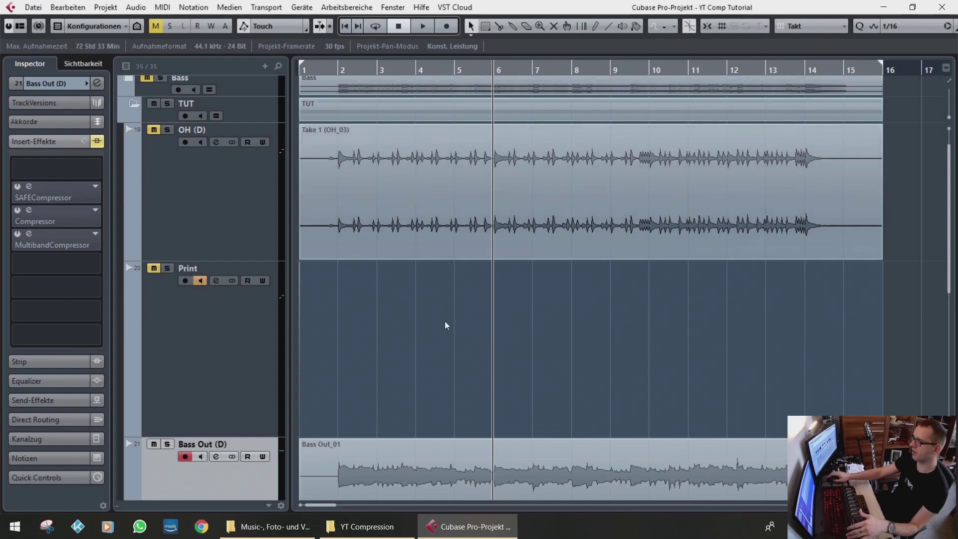
{"action": "scroll", "coordinate": [350, 387], "scroll_direction": "down", "scroll_amount": 2}
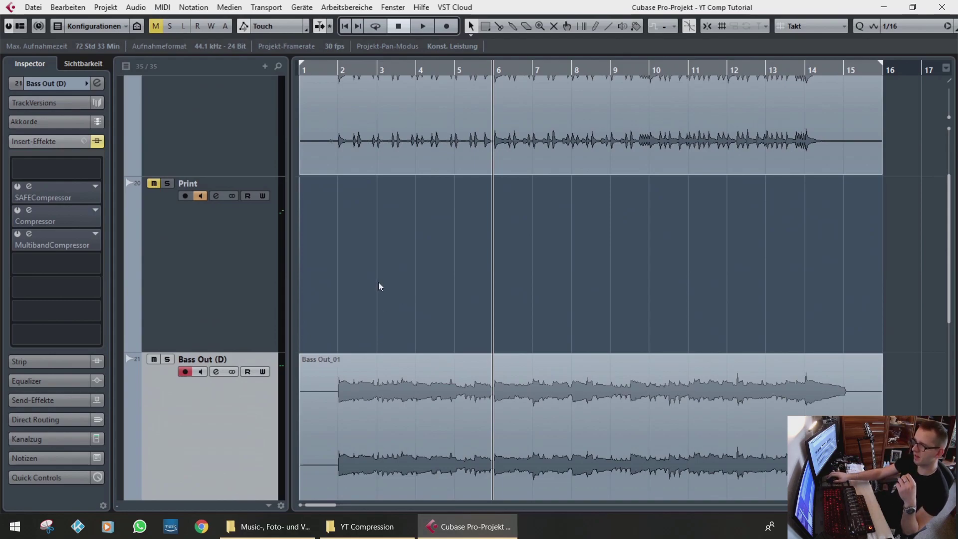
Step: Activate the Compressor insert on Bass Out (D), look over its settings and close its window
{"action": "left_click", "coordinate": [18, 212]}
{"action": "double_click", "coordinate": [30, 215]}
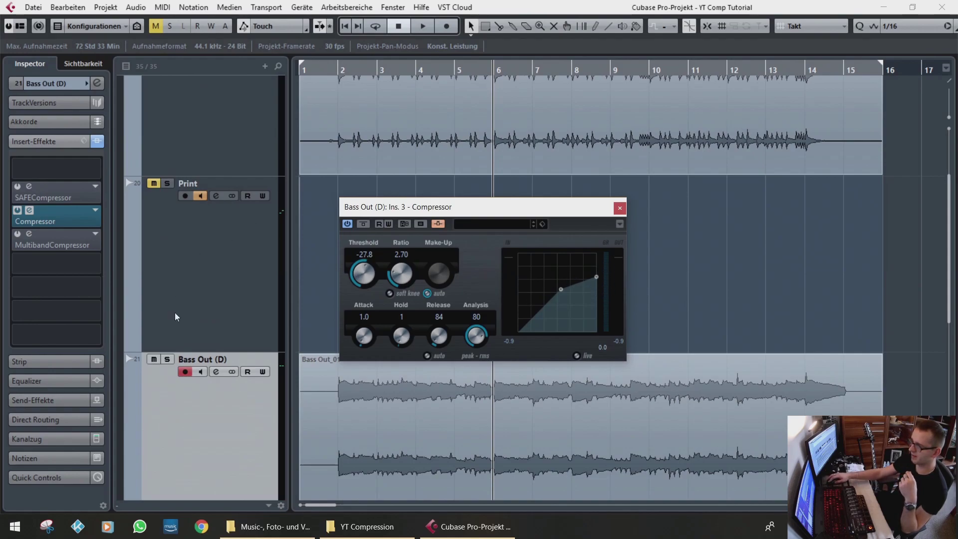
{"action": "left_click", "coordinate": [418, 433]}
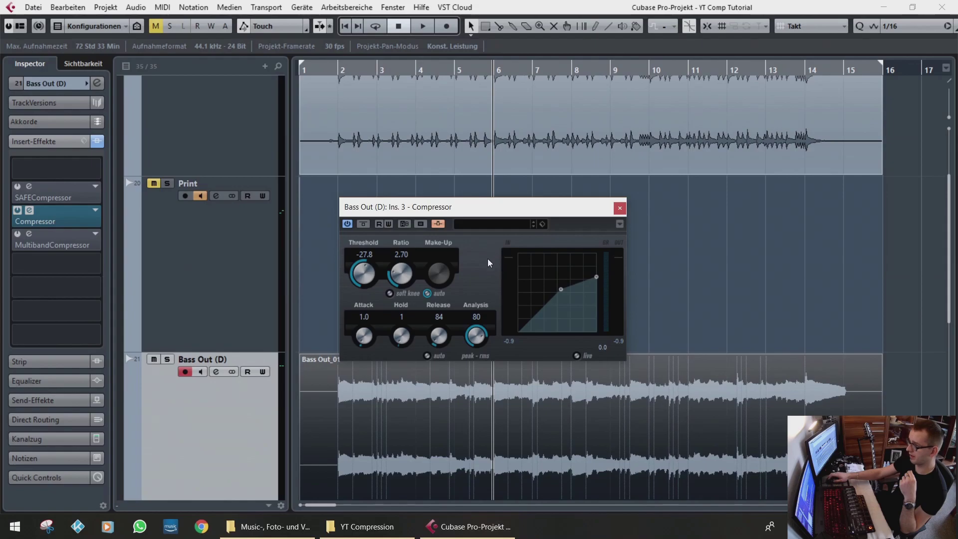
{"action": "left_click", "coordinate": [619, 210]}
Step: Expand the Drums folder and its Drums Out subfolder, and unmute the Kick track
{"action": "scroll", "coordinate": [399, 253], "scroll_direction": "up", "scroll_amount": 3}
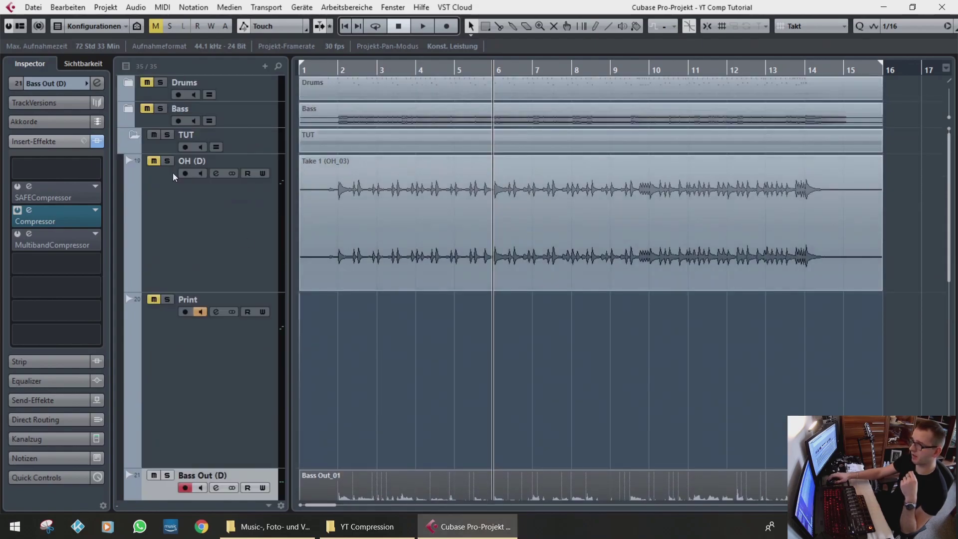
{"action": "left_click", "coordinate": [128, 82]}
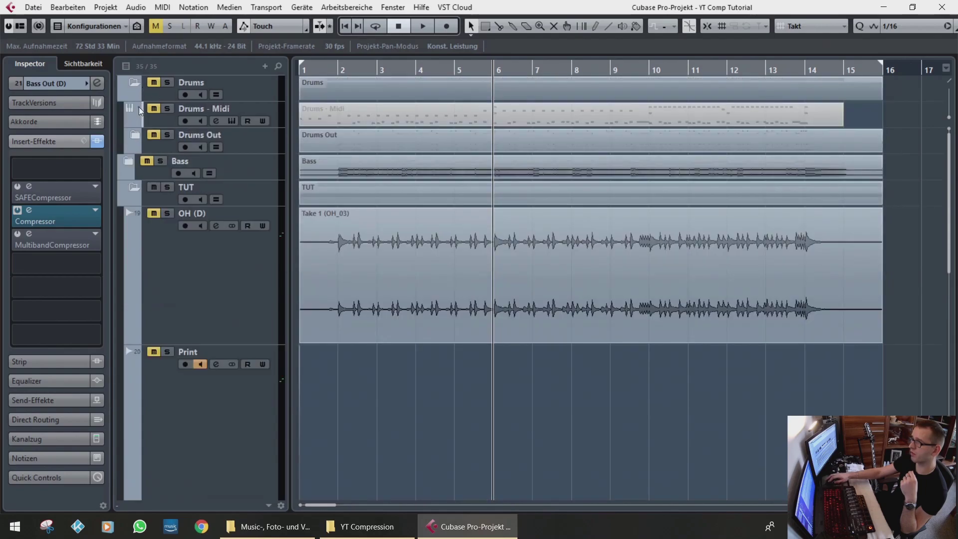
{"action": "left_click", "coordinate": [142, 136]}
{"action": "left_click", "coordinate": [160, 161]}
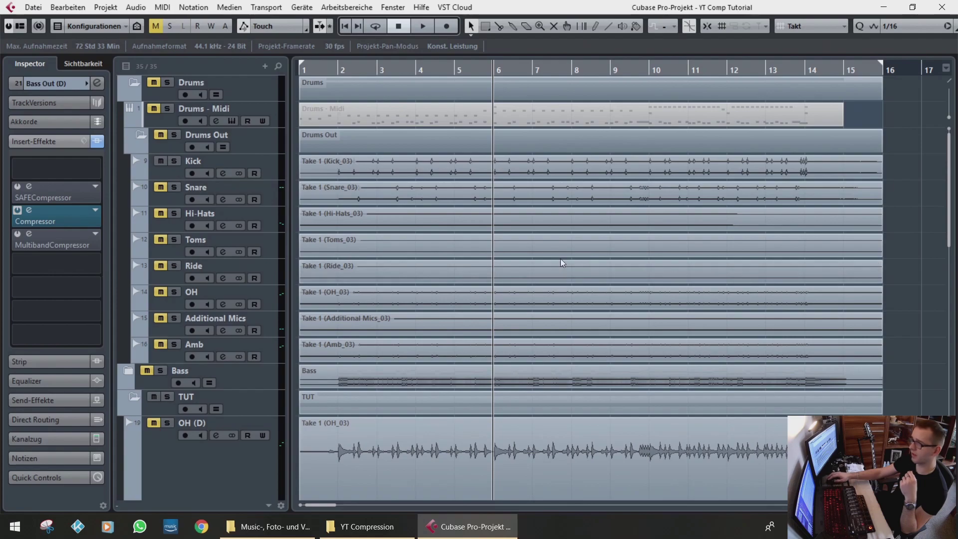
Step: Solo the Kick track and play it from between bars 1 and 2 to just past bar 3
{"action": "left_click", "coordinate": [322, 70]}
{"action": "left_click", "coordinate": [176, 162]}
{"action": "key", "text": "space"}
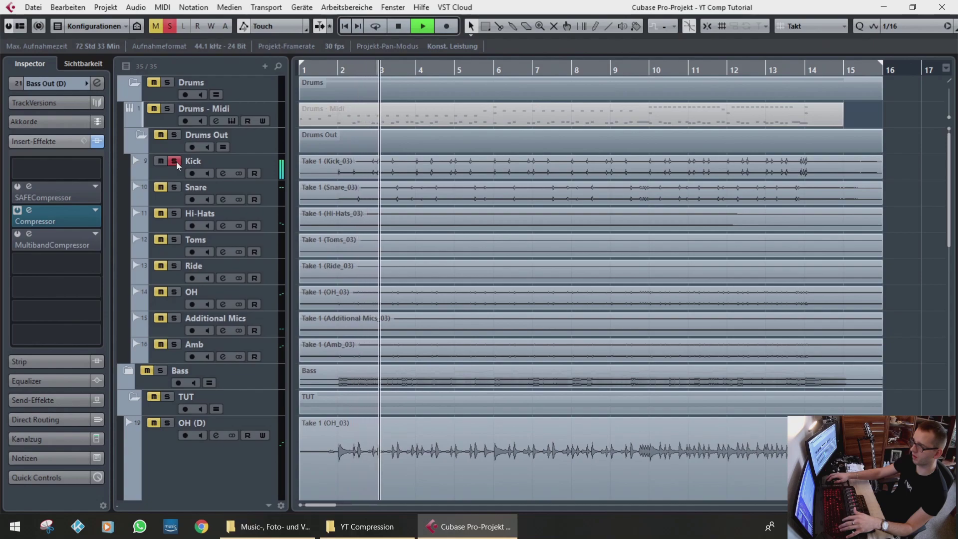
{"action": "key", "text": "space"}
Step: Check in the Kick channel settings the send routed to the side-chain of the Compressor on Bass Out (D)
{"action": "left_click", "coordinate": [173, 174]}
{"action": "left_click", "coordinate": [98, 83]}
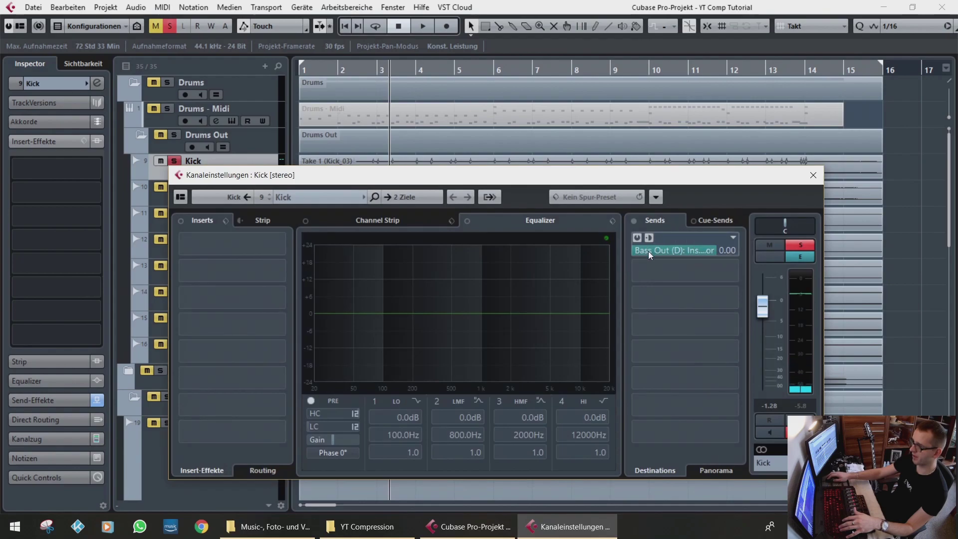
{"action": "left_click", "coordinate": [733, 239]}
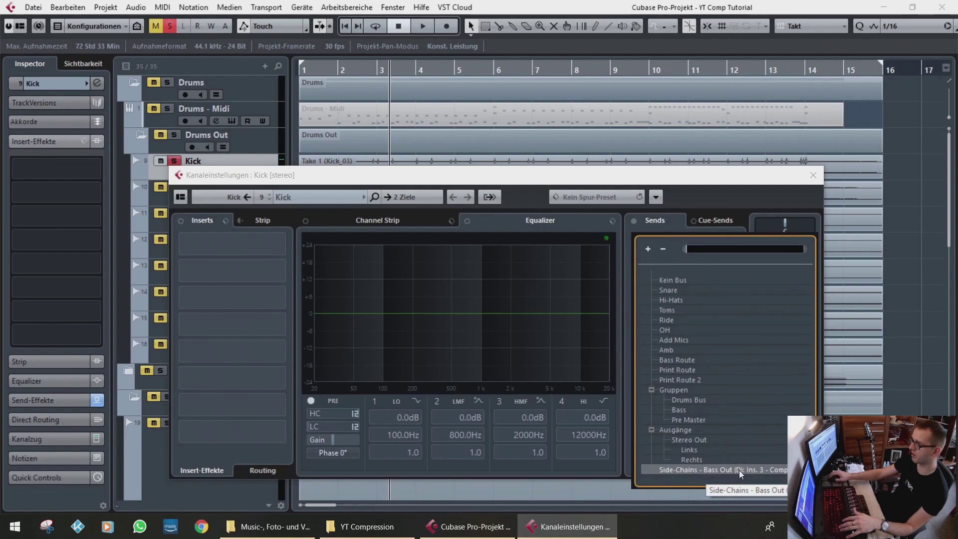
{"action": "left_click", "coordinate": [709, 195]}
{"action": "left_click", "coordinate": [638, 239]}
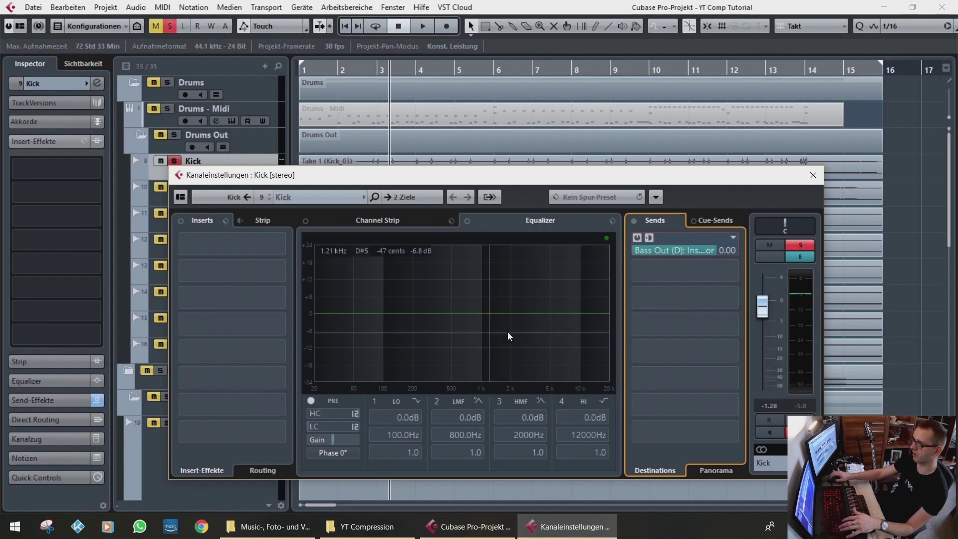
{"action": "left_click", "coordinate": [650, 238]}
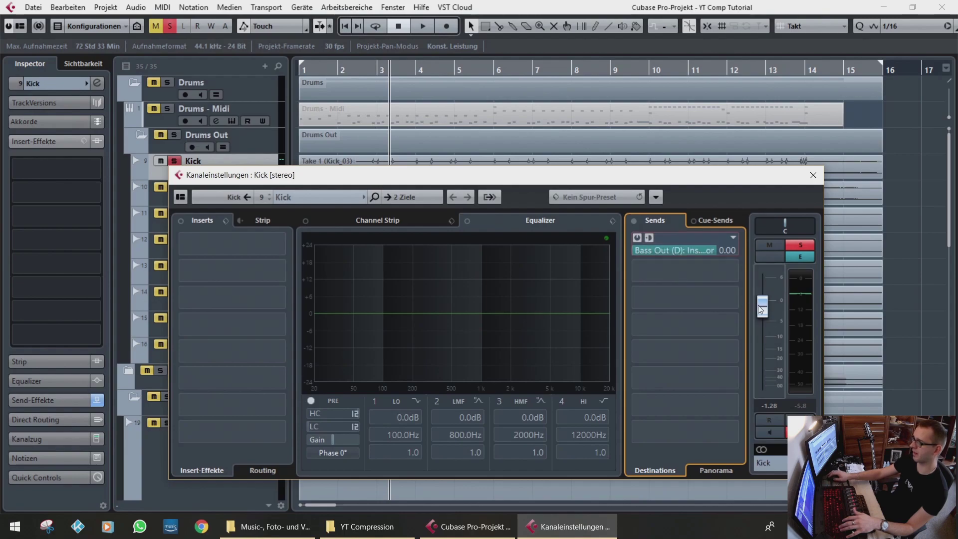
{"action": "key", "text": "Escape"}
Step: Select the Bass Out (D) track and reopen its Compressor insert's window
{"action": "scroll", "coordinate": [224, 222], "scroll_direction": "down", "scroll_amount": 3}
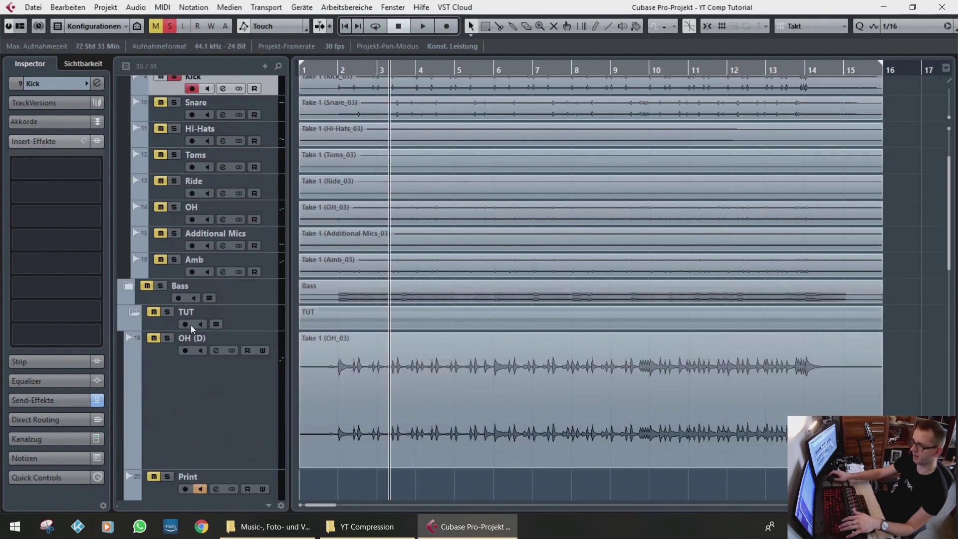
{"action": "scroll", "coordinate": [193, 329], "scroll_direction": "down", "scroll_amount": 3}
{"action": "left_click", "coordinate": [184, 350]}
{"action": "left_click", "coordinate": [185, 263]}
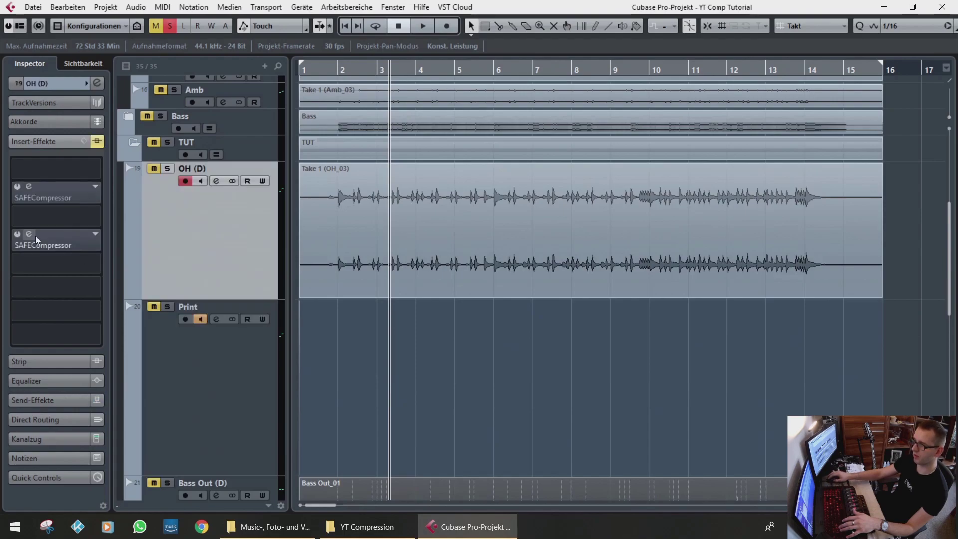
{"action": "scroll", "coordinate": [179, 325], "scroll_direction": "down", "scroll_amount": 3}
{"action": "left_click", "coordinate": [178, 364]}
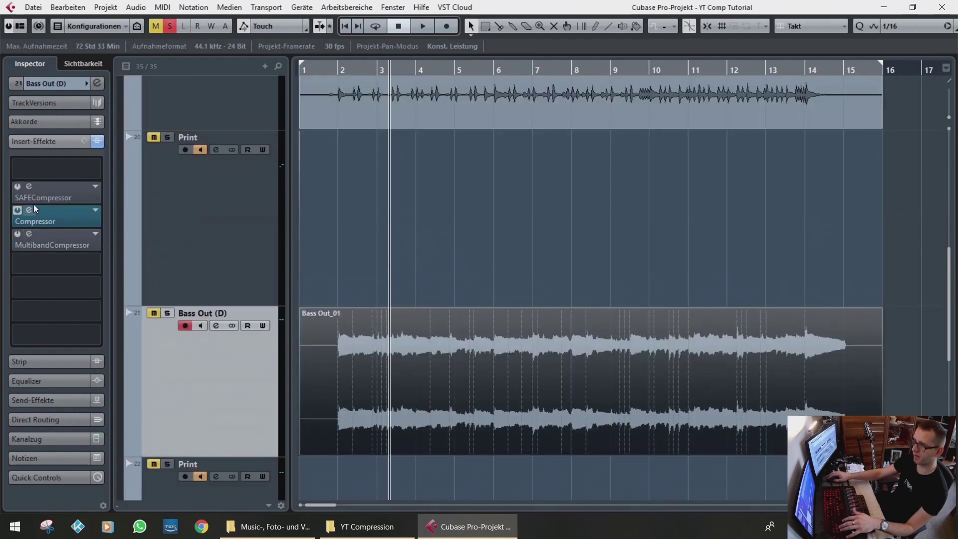
{"action": "left_click", "coordinate": [28, 211]}
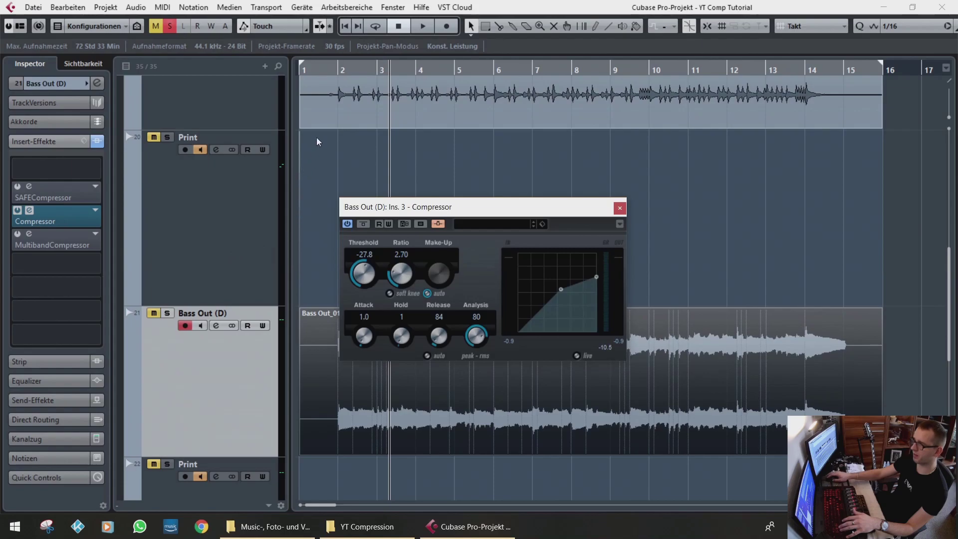
Step: Play the soloed kick from between bars 1 and 2 to about bar 4, watching the bass Compressor's gain reduction
{"action": "left_click", "coordinate": [321, 70]}
{"action": "key", "text": "space"}
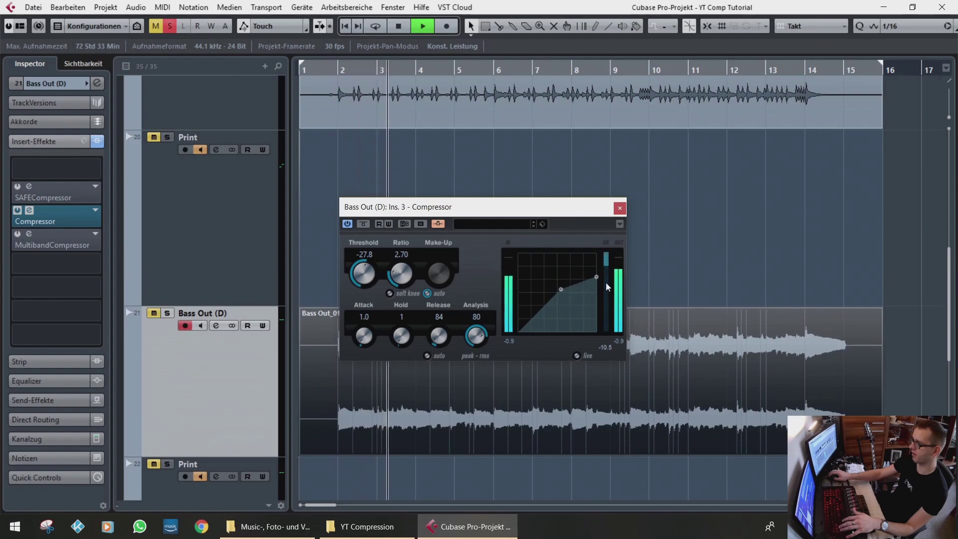
{"action": "key", "text": "space"}
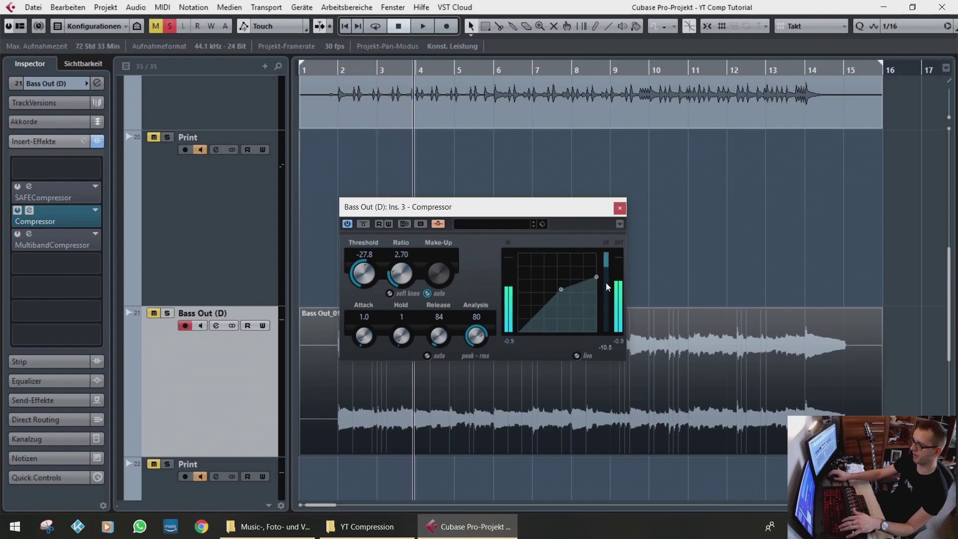
Step: Solo Bass Out (D) and the Print track below it, with the playback position just before bar 2
{"action": "left_click", "coordinate": [153, 313]}
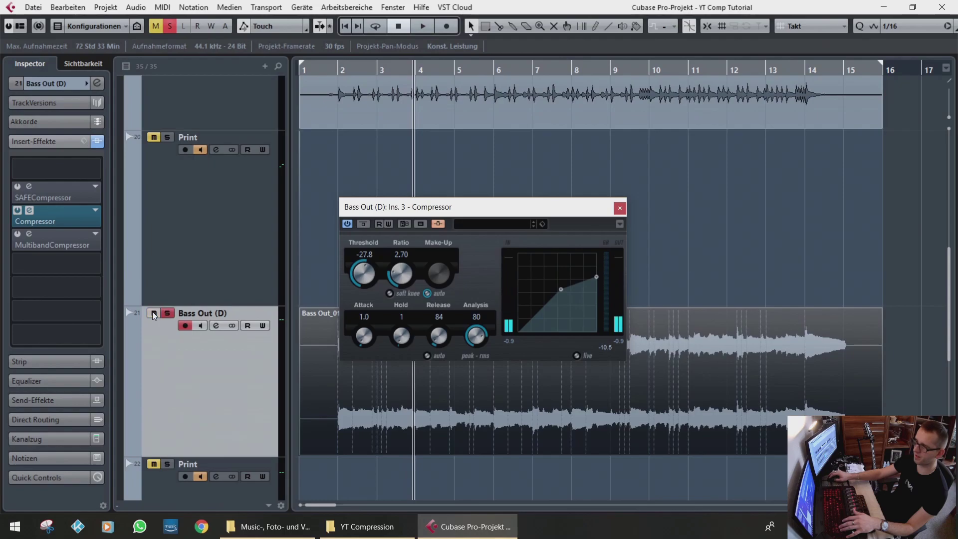
{"action": "left_click", "coordinate": [328, 71]}
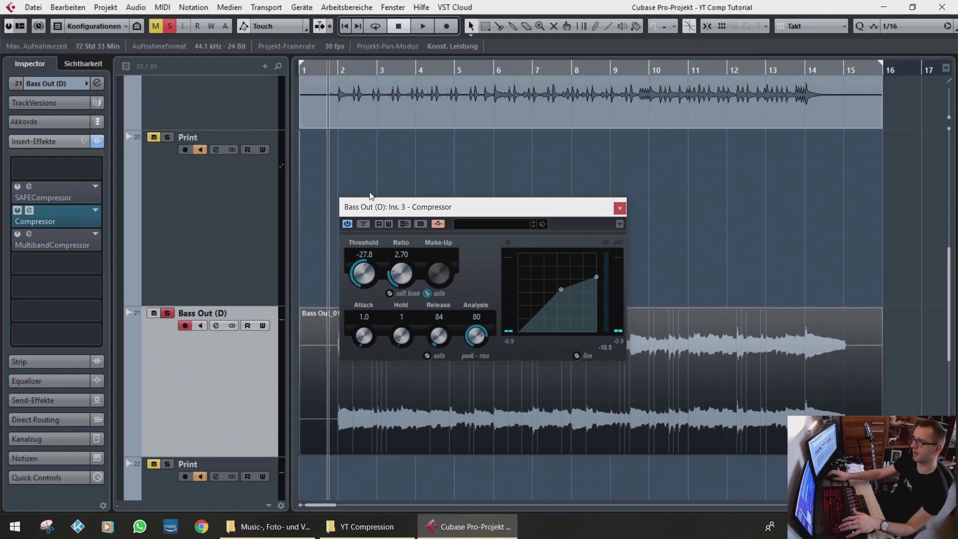
{"action": "left_click", "coordinate": [315, 374]}
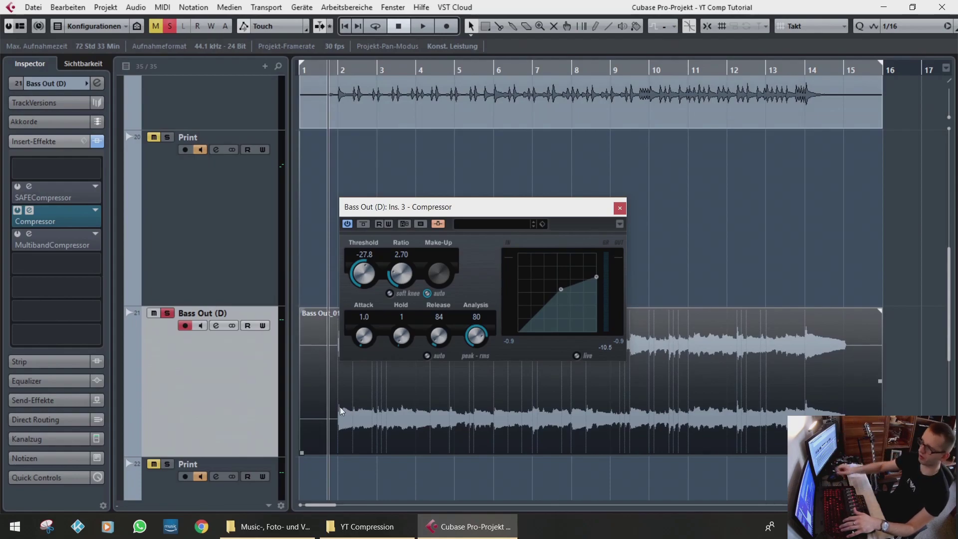
Step: Play the bass with the kick from before bar 2 to about bar 10, comparing the side-chained Compressor active and bypassed
{"action": "key", "text": "space"}
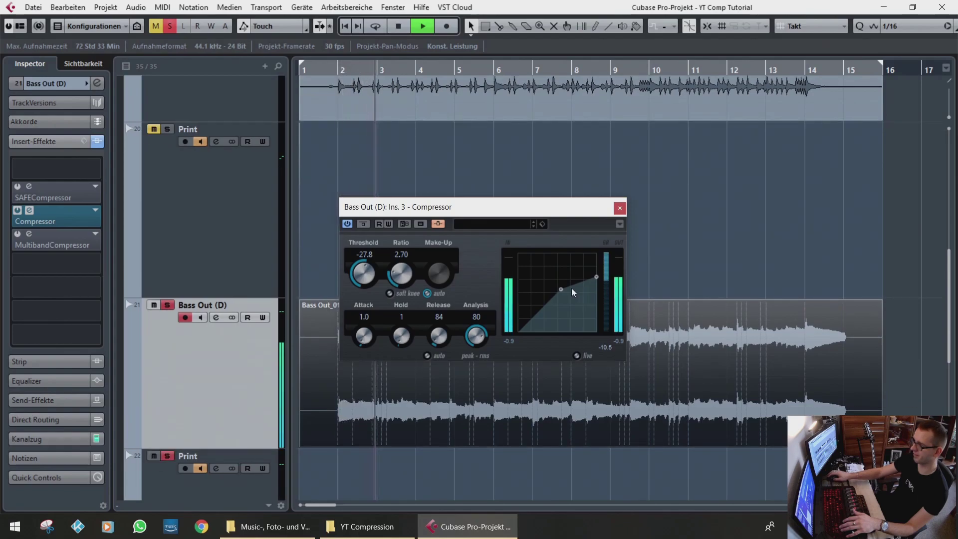
{"action": "left_click", "coordinate": [362, 225]}
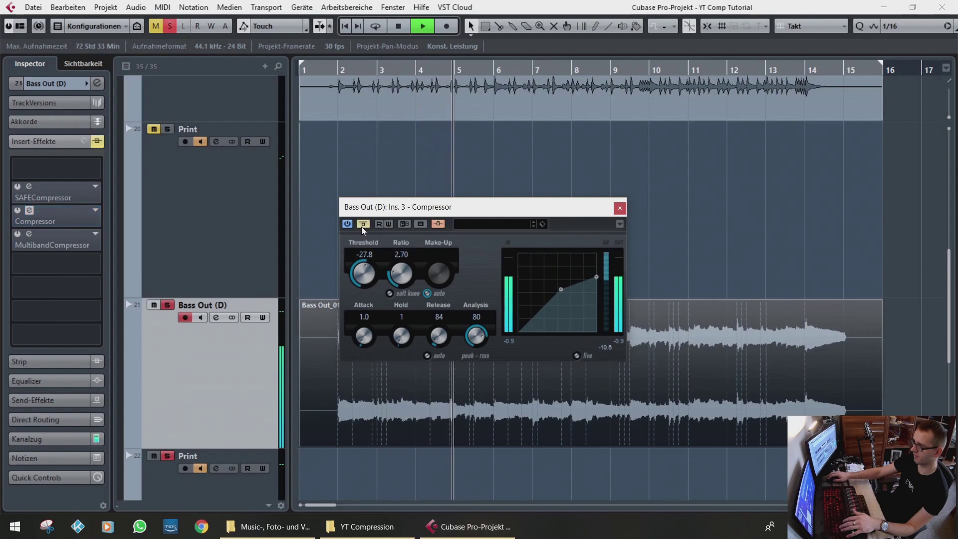
{"action": "left_click", "coordinate": [362, 226]}
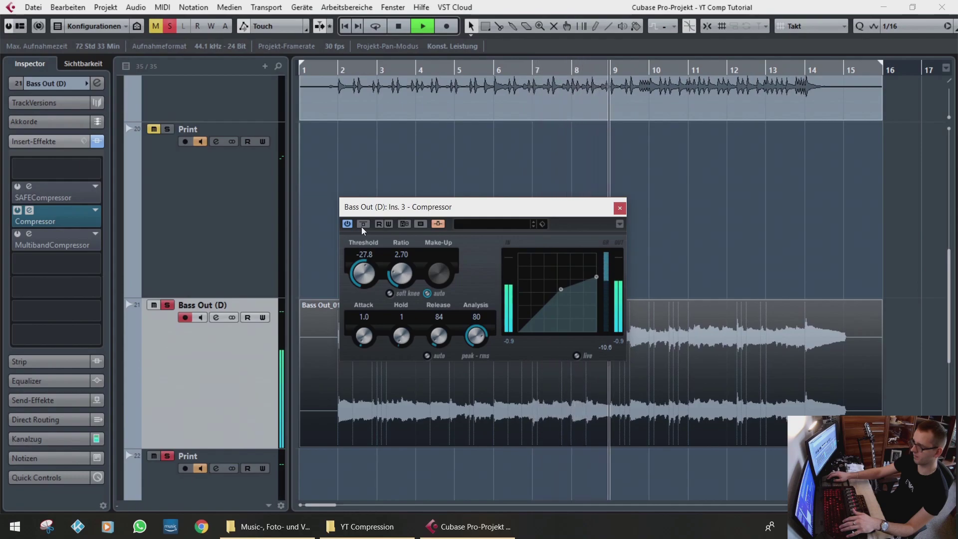
{"action": "key", "text": "space"}
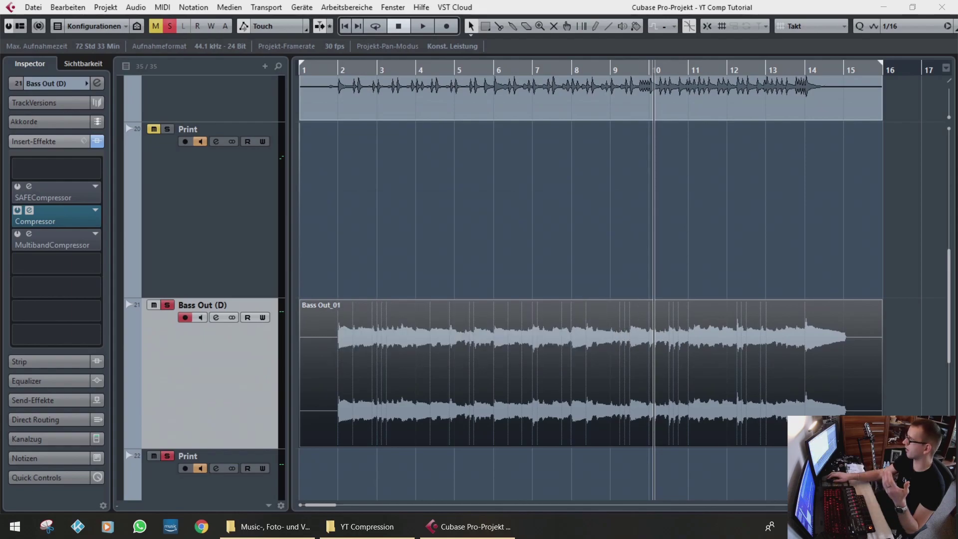
{"action": "left_click", "coordinate": [731, 232]}
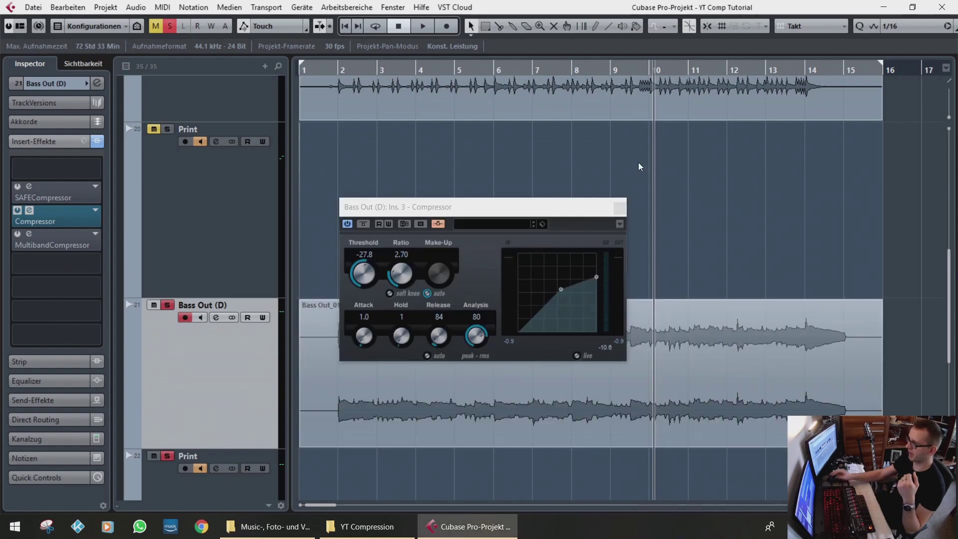